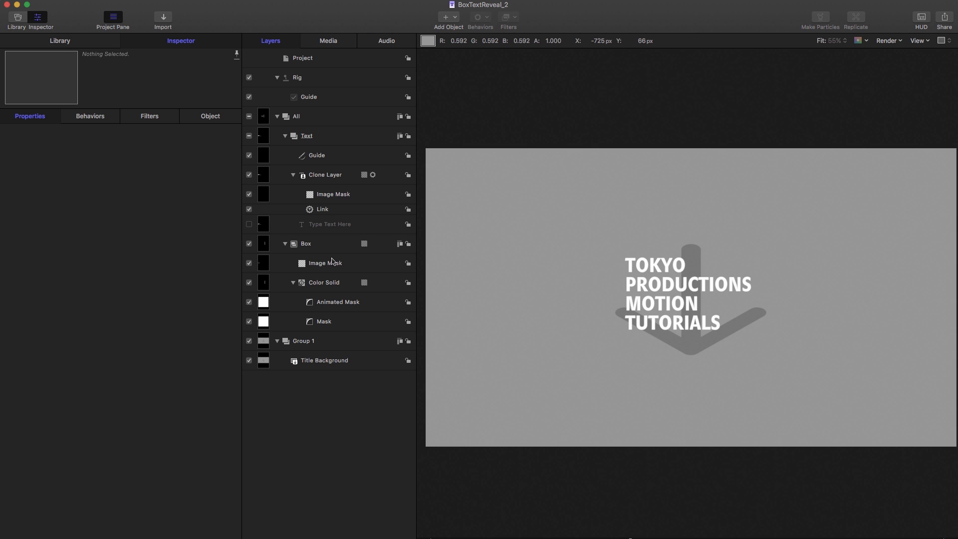
Add a Color Solid generator to the Text group, alongside the Type Text Here layer.
{"action": "left_click", "coordinate": [265, 227]}
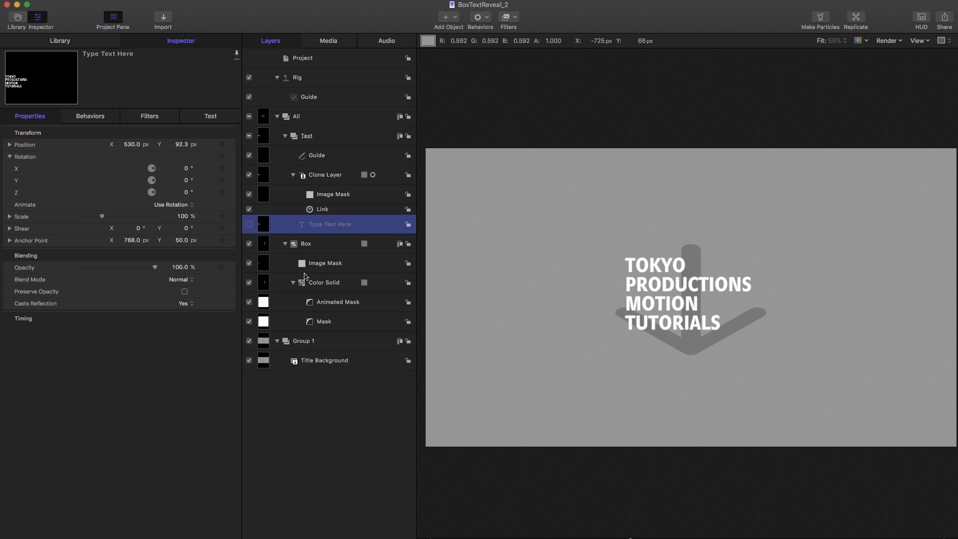
{"action": "left_click", "coordinate": [212, 118]}
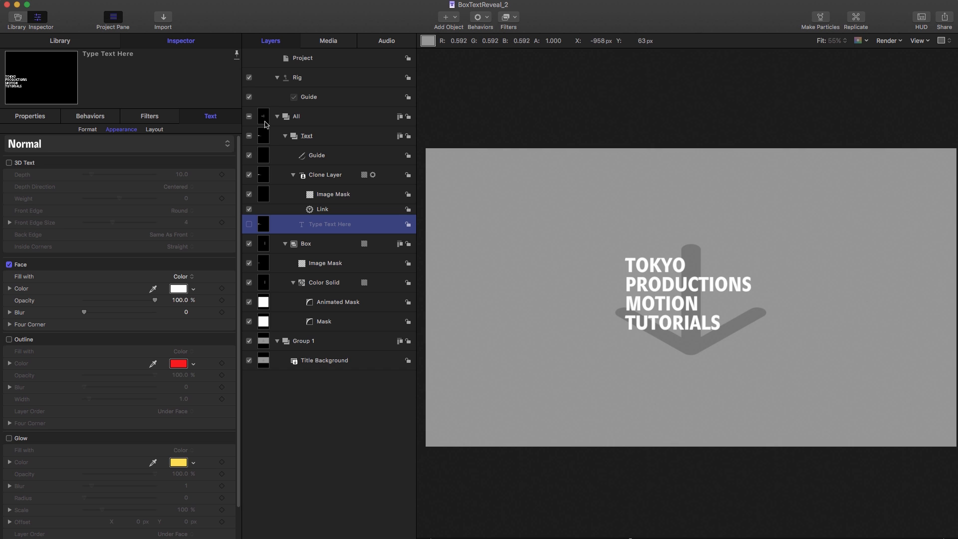
{"action": "left_click", "coordinate": [456, 17]}
{"action": "mouse_move", "coordinate": [459, 107]}
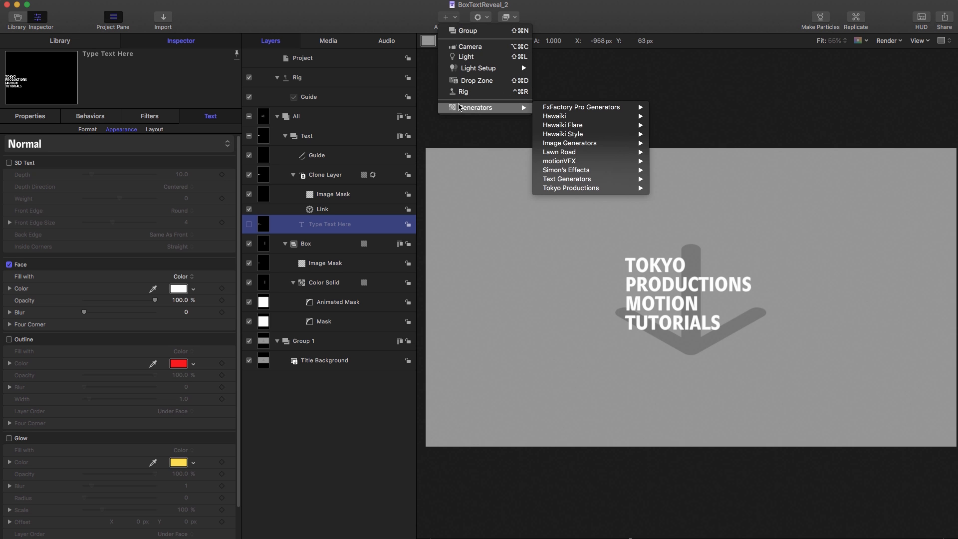
{"action": "mouse_move", "coordinate": [576, 148]}
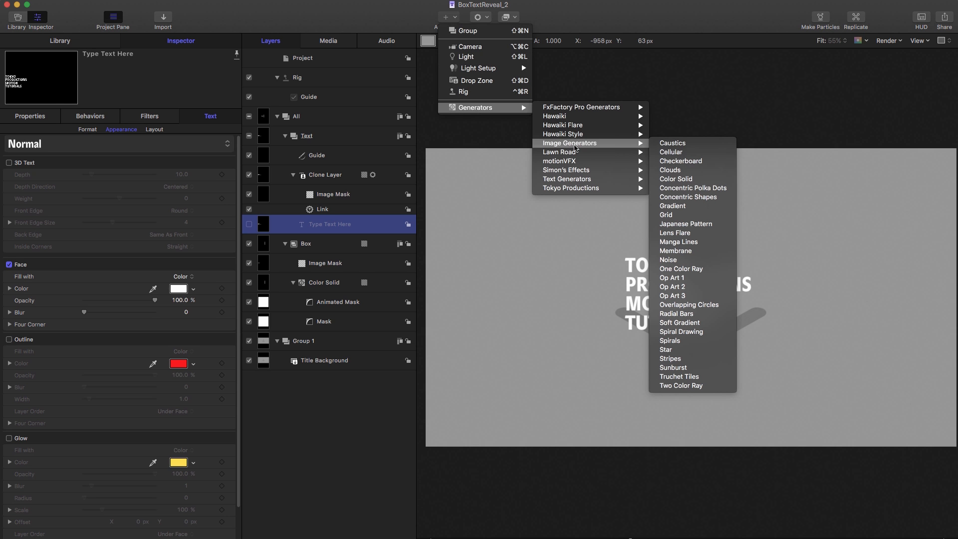
{"action": "left_click", "coordinate": [679, 181]}
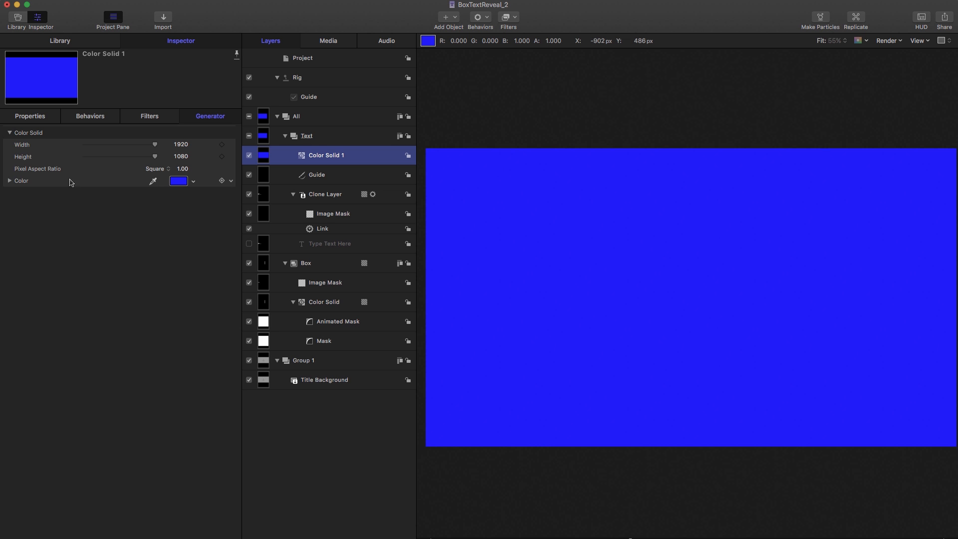
Add a Link behavior to the new solid's Color, using the Box group's Color Solid as its source object.
{"action": "left_click", "coordinate": [231, 181]}
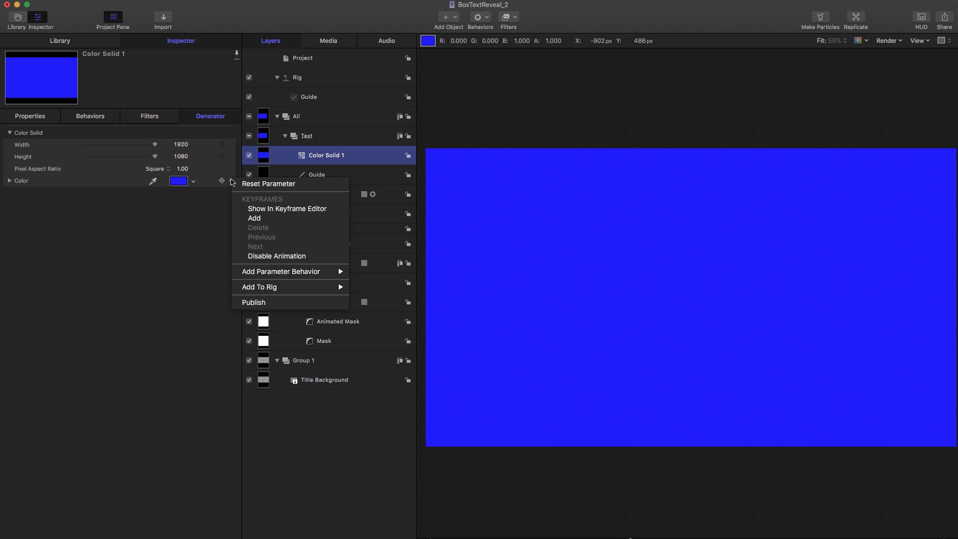
{"action": "mouse_move", "coordinate": [269, 276]}
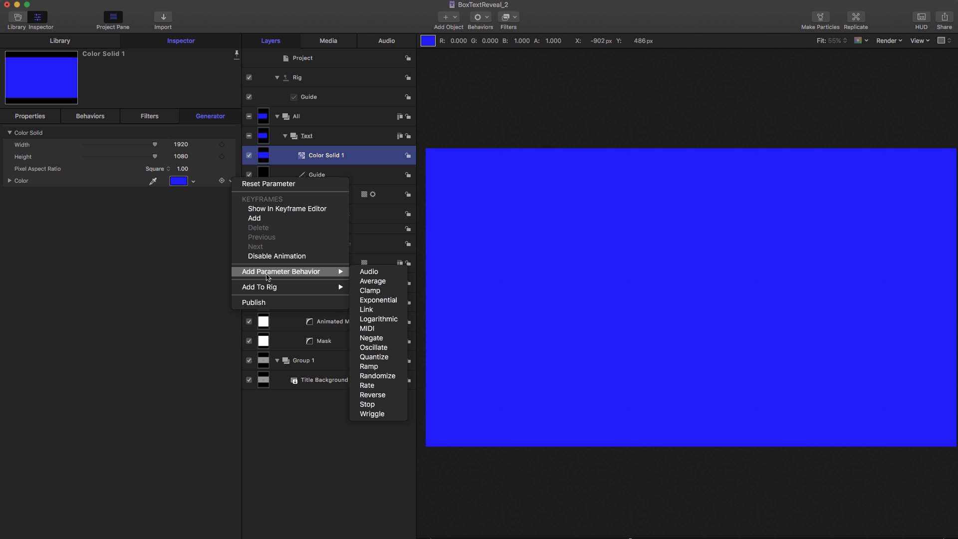
{"action": "left_click", "coordinate": [380, 310]}
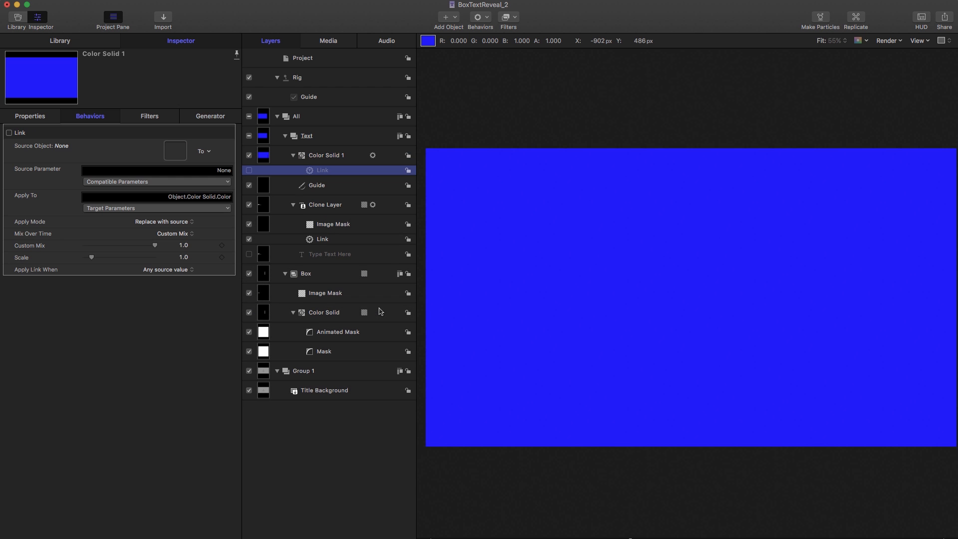
{"action": "mouse_move", "coordinate": [264, 313]}
{"action": "left_mouse_down"}
{"action": "mouse_move", "coordinate": [265, 204]}
{"action": "mouse_move", "coordinate": [244, 152]}
{"action": "mouse_move", "coordinate": [174, 151]}
{"action": "left_mouse_up"}
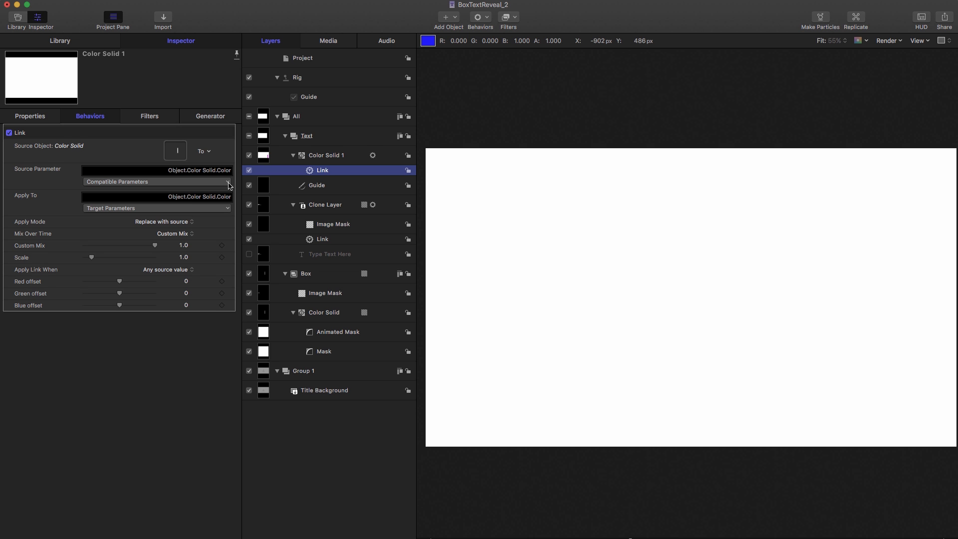
Send Color Solid 1 to the back of the Text group, below the Type Text Here layer.
{"action": "left_click", "coordinate": [263, 156]}
{"action": "left_click", "coordinate": [142, 4]}
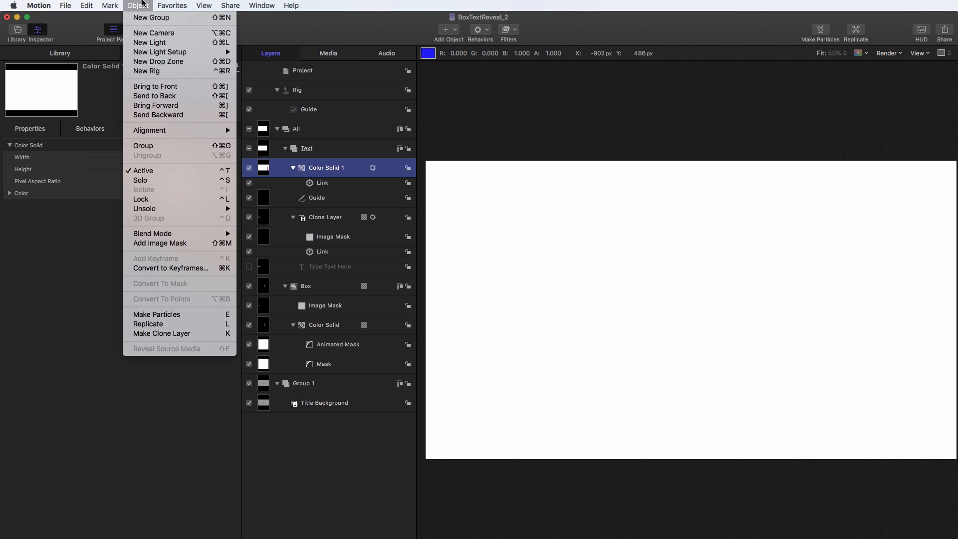
{"action": "left_click", "coordinate": [153, 96]}
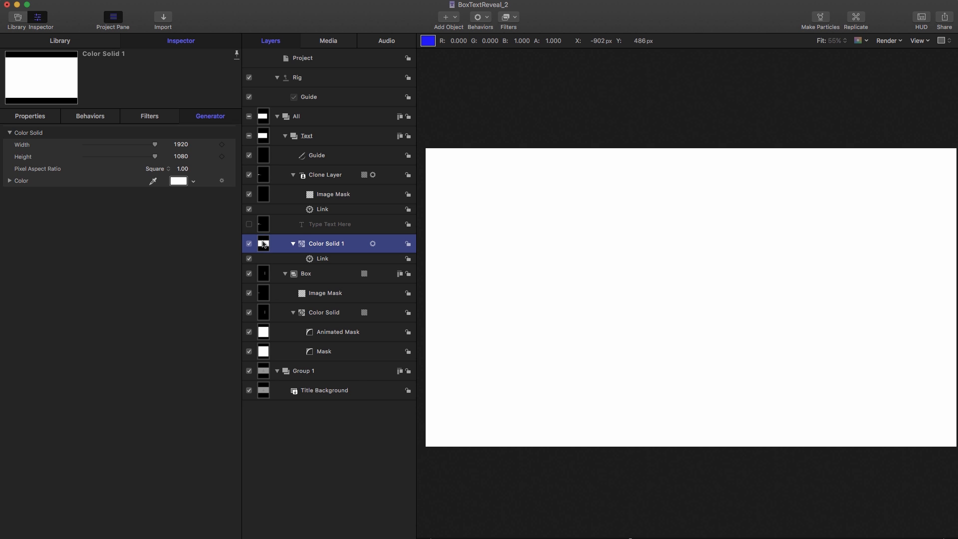
Add an image mask to Color Solid 1 and set Clone Layer as its mask source.
{"action": "right_click", "coordinate": [263, 244]}
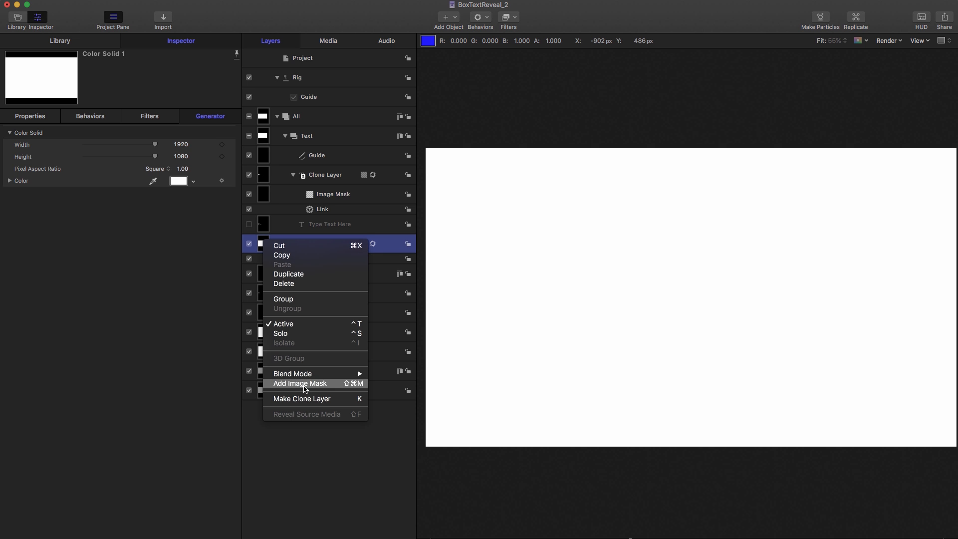
{"action": "left_click", "coordinate": [305, 388]}
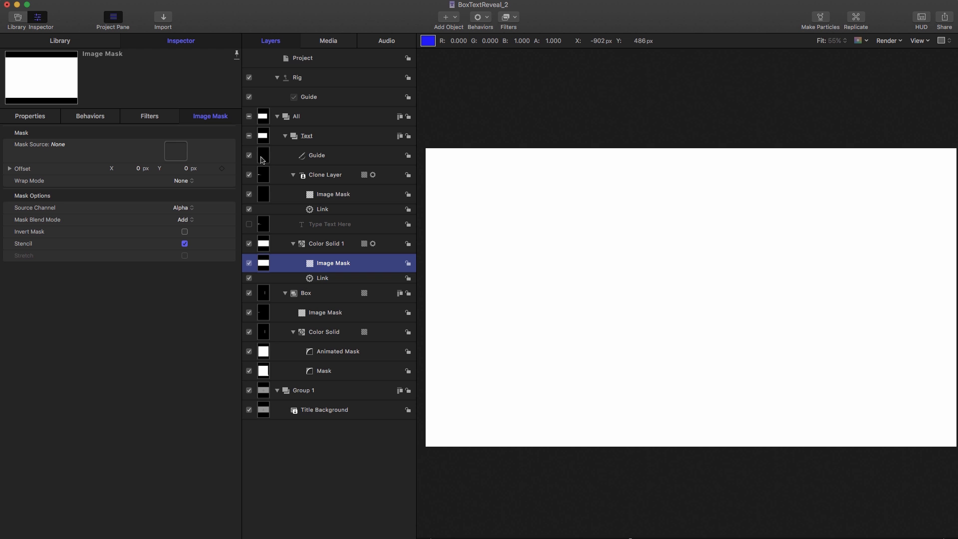
{"action": "mouse_move", "coordinate": [264, 175]}
{"action": "left_mouse_down"}
{"action": "mouse_move", "coordinate": [242, 143]}
{"action": "mouse_move", "coordinate": [176, 154]}
{"action": "left_mouse_up"}
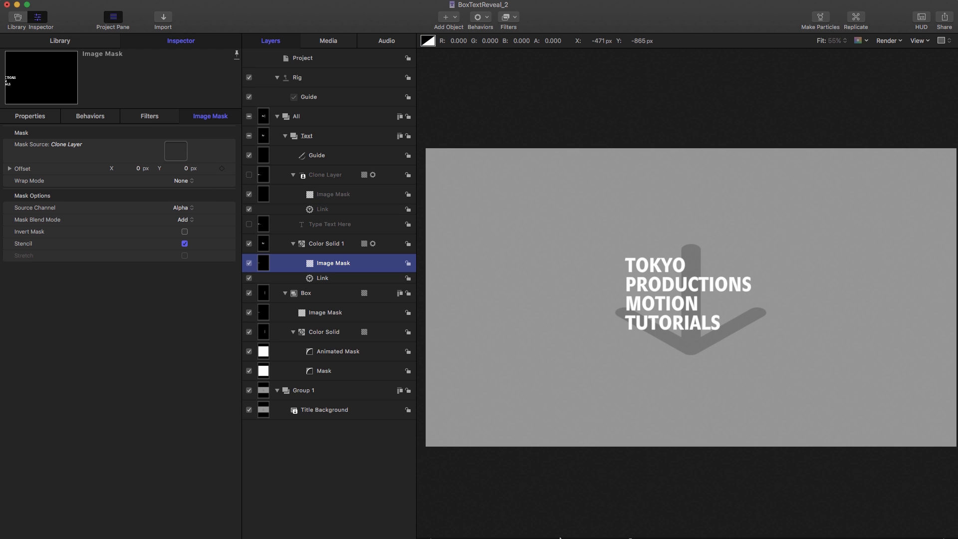
Test the project's published Color by changing it from white to a light orange.
{"action": "left_click_drag", "start_coordinate": [561, 537], "coordinate": [515, 537]}
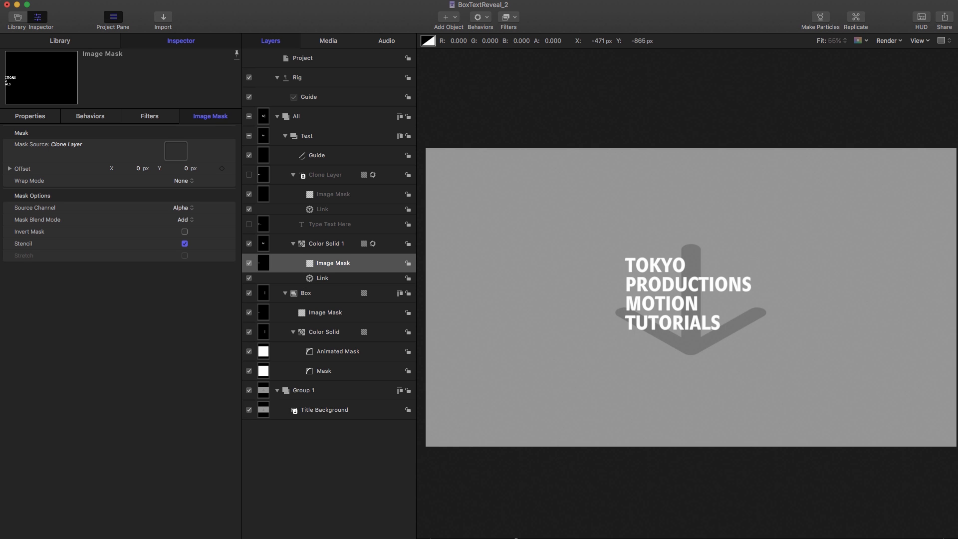
{"action": "left_click", "coordinate": [322, 58]}
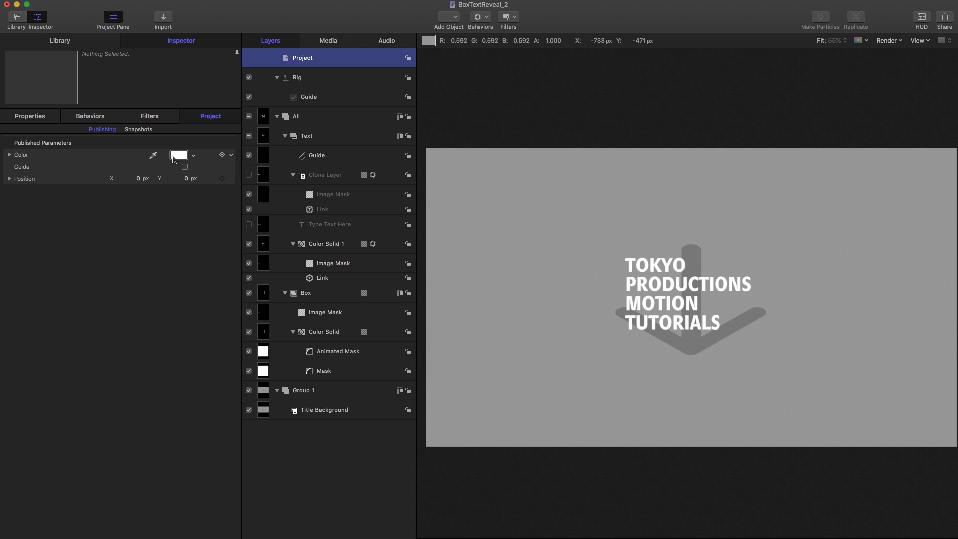
{"action": "left_click", "coordinate": [178, 155]}
{"action": "left_click_drag", "start_coordinate": [776, 77], "coordinate": [578, 43]}
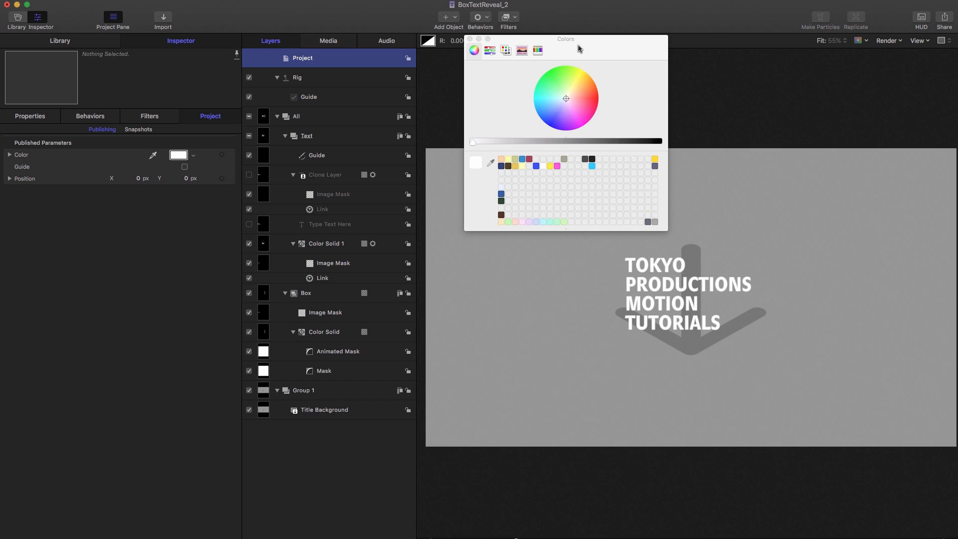
{"action": "mouse_move", "coordinate": [567, 99]}
{"action": "left_mouse_down"}
{"action": "mouse_move", "coordinate": [576, 82]}
{"action": "mouse_move", "coordinate": [576, 91]}
{"action": "left_mouse_up"}
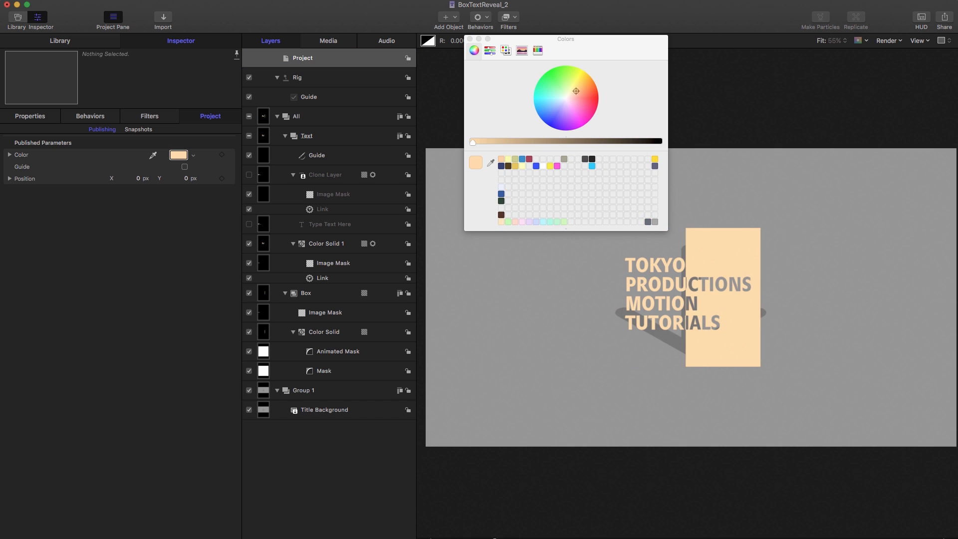
{"action": "left_click", "coordinate": [468, 38]}
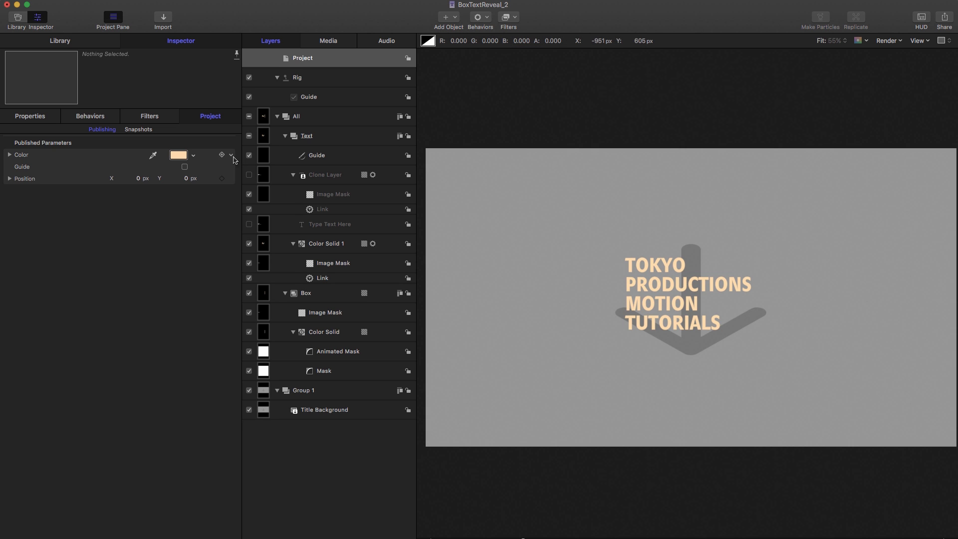
{"action": "left_click", "coordinate": [580, 172]}
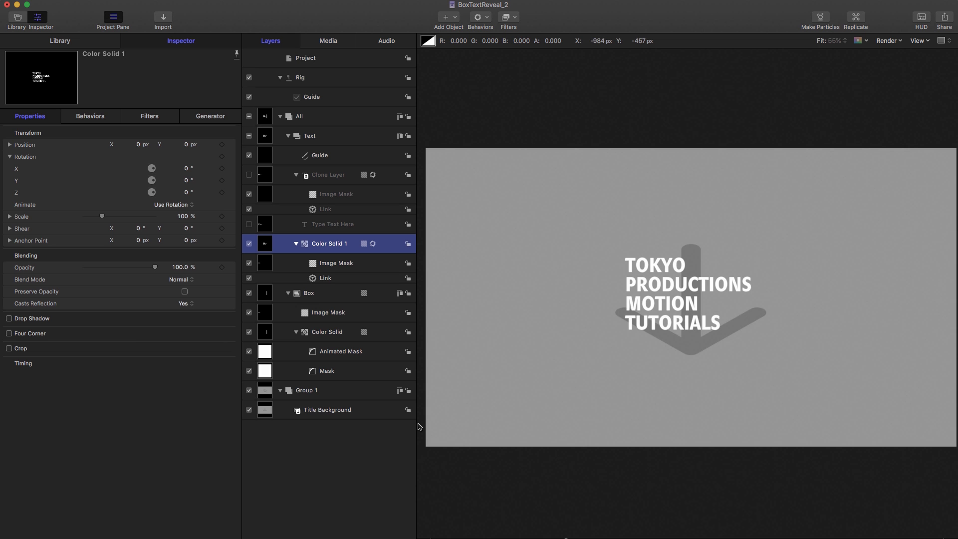
Reset the Position parameter of the Animated Mask to clear its keyframes.
{"action": "left_click", "coordinate": [264, 352]}
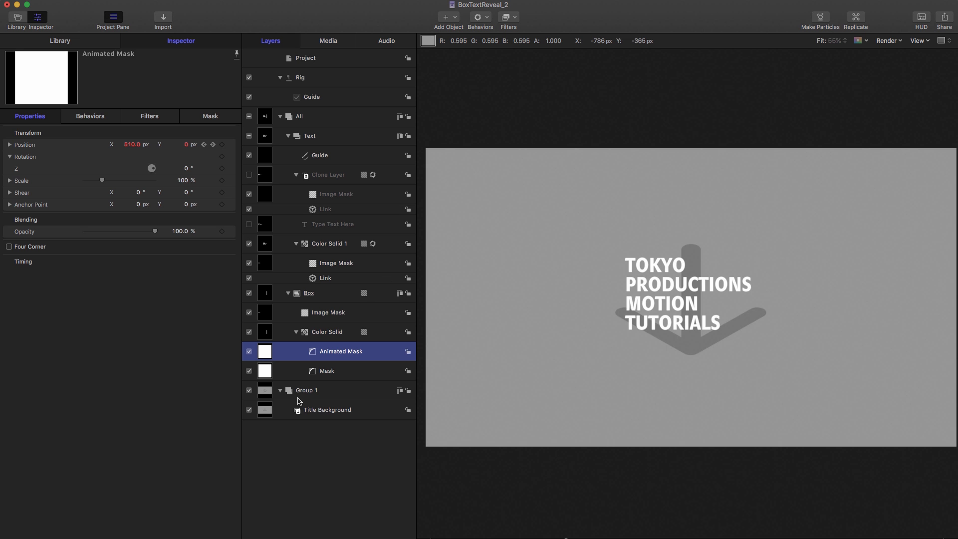
{"action": "right_click", "coordinate": [28, 146]}
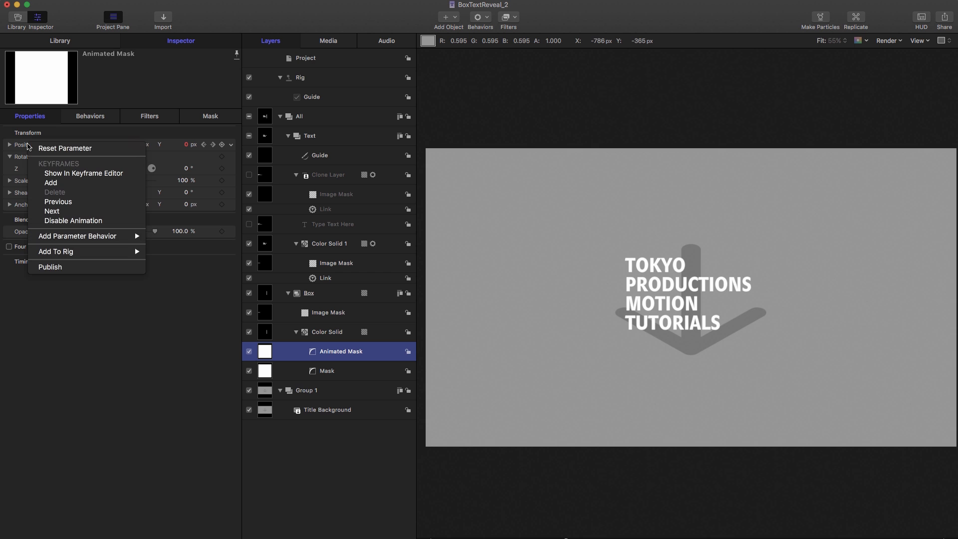
{"action": "left_click", "coordinate": [71, 149]}
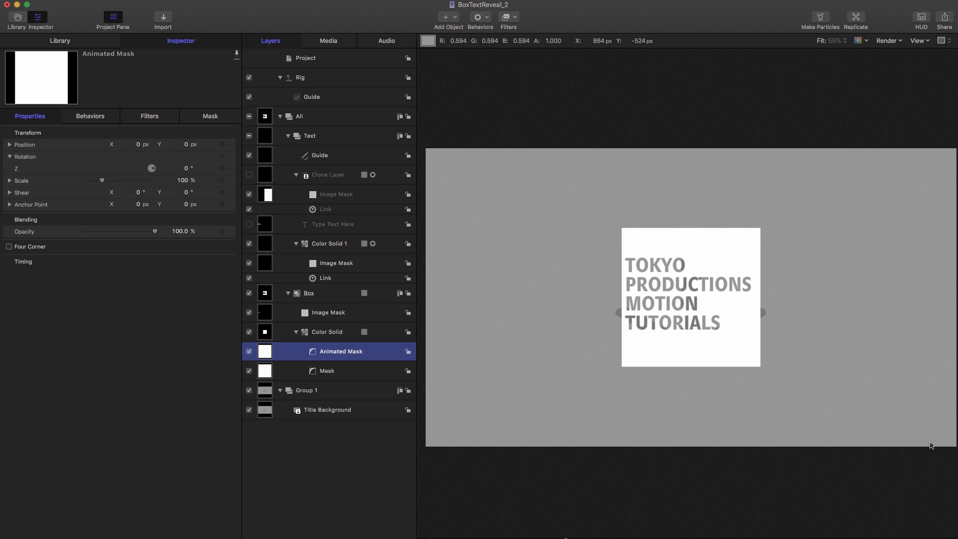
Delete the timeline markers at frames 12 and 60.
{"action": "left_click", "coordinate": [601, 533]}
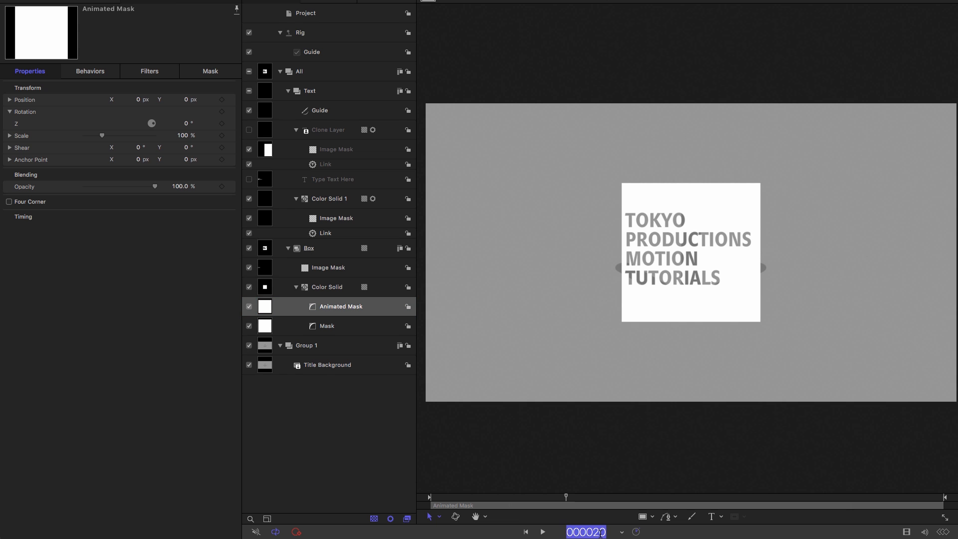
{"action": "type", "text": "12"}
{"action": "key", "text": "Return"}
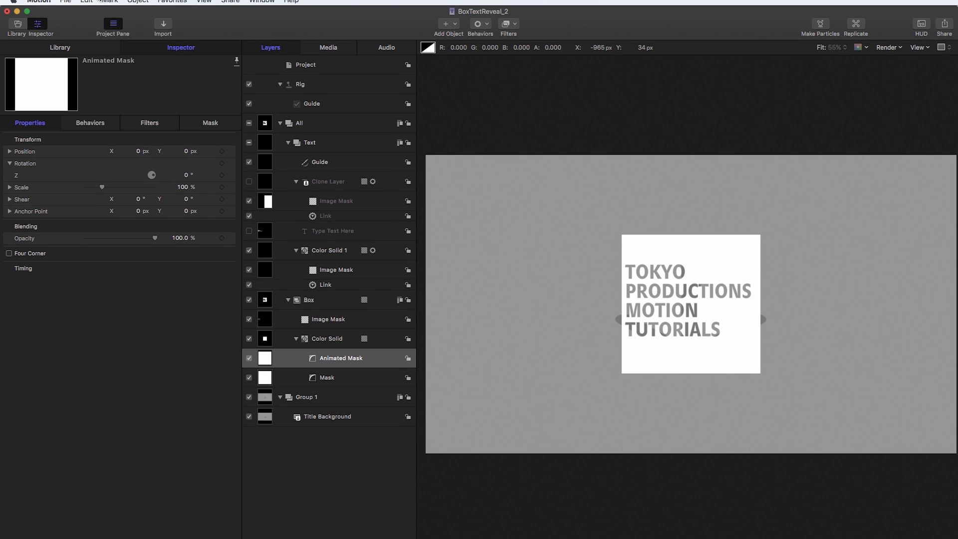
{"action": "left_click", "coordinate": [109, 1]}
{"action": "mouse_move", "coordinate": [125, 49]}
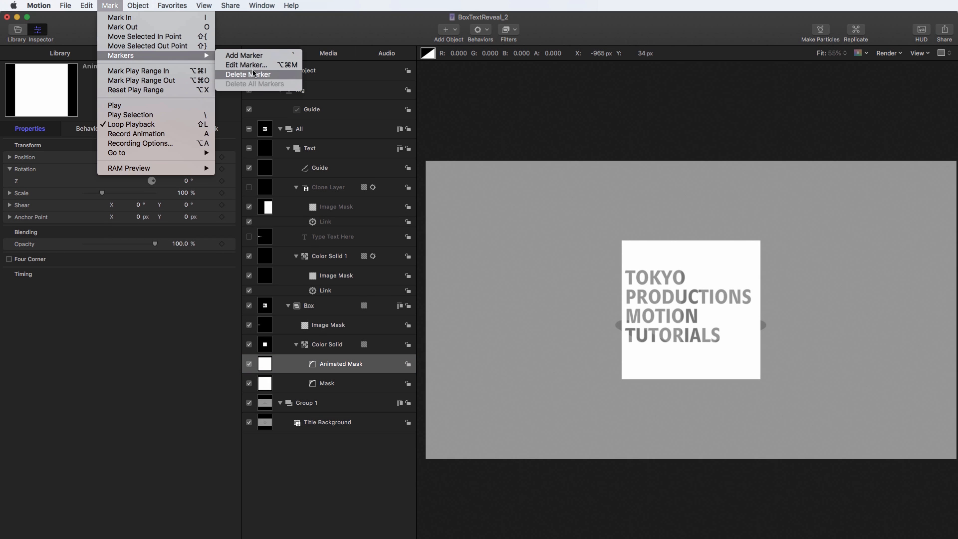
{"action": "left_click", "coordinate": [253, 74]}
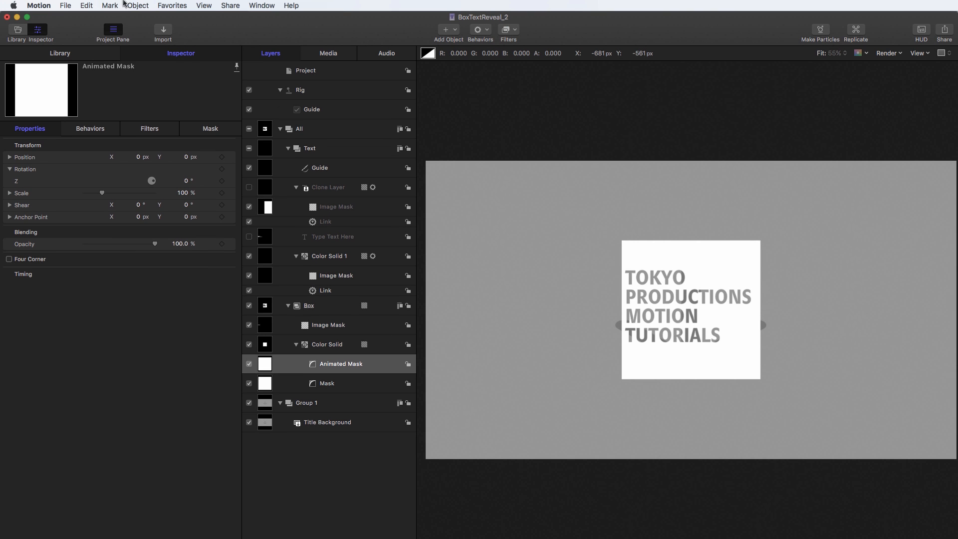
{"action": "left_click", "coordinate": [110, 5]}
{"action": "mouse_move", "coordinate": [150, 55]}
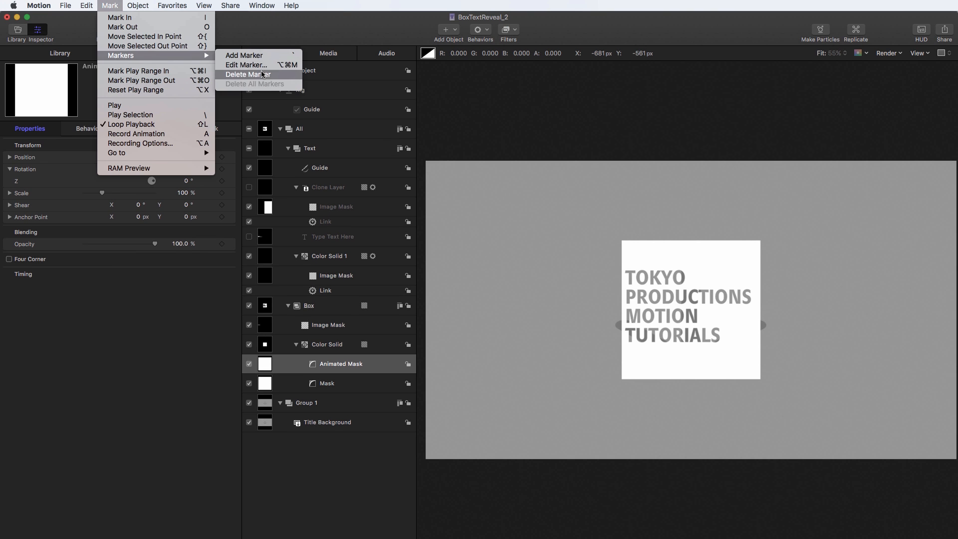
{"action": "left_click", "coordinate": [255, 75]}
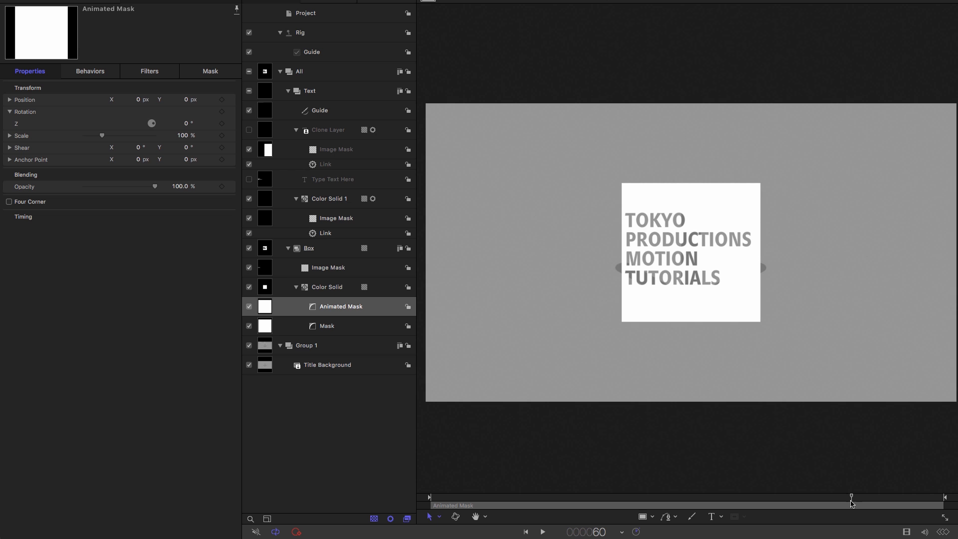
Add a Ramp parameter behavior to the Animated Mask's X position.
{"action": "left_click_drag", "start_coordinate": [851, 500], "coordinate": [846, 519]}
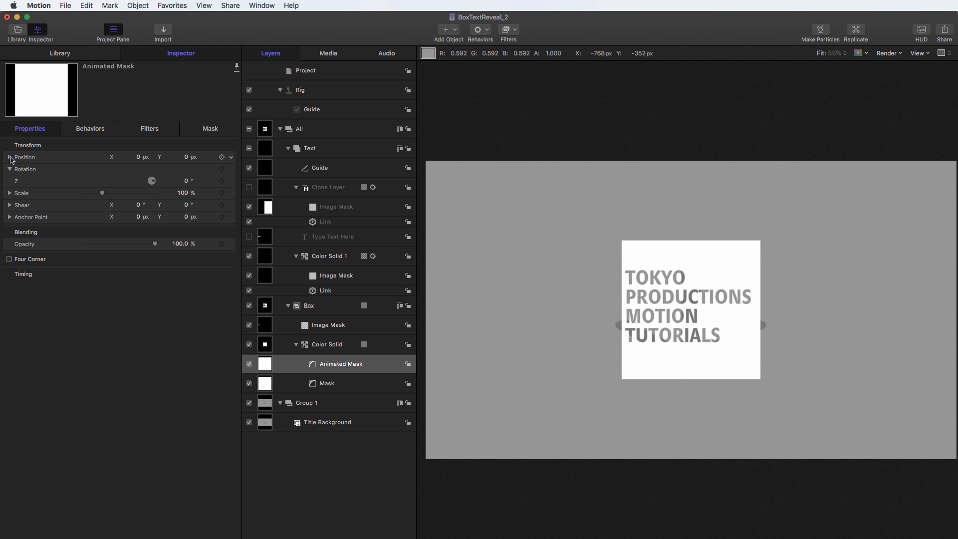
{"action": "left_click", "coordinate": [10, 157]}
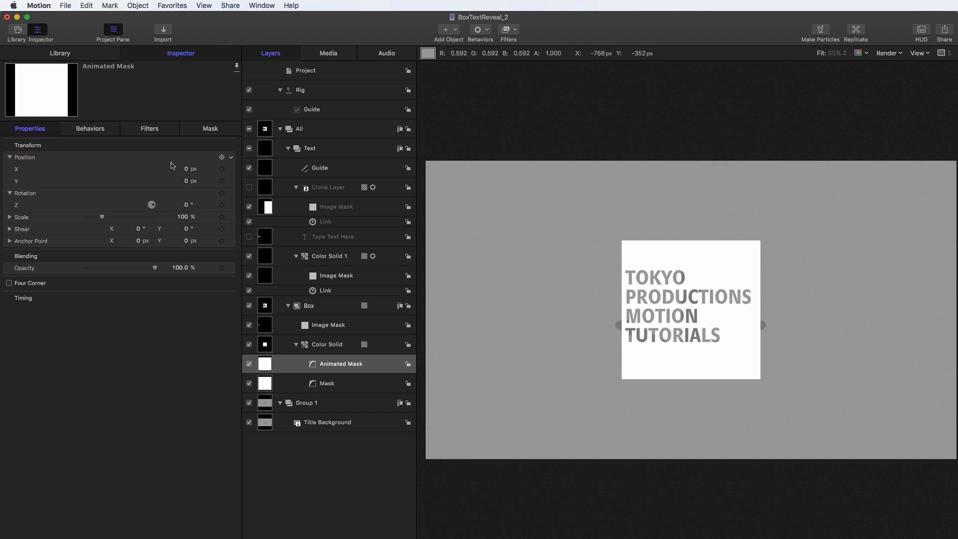
{"action": "left_click", "coordinate": [231, 157]}
{"action": "mouse_move", "coordinate": [264, 267]}
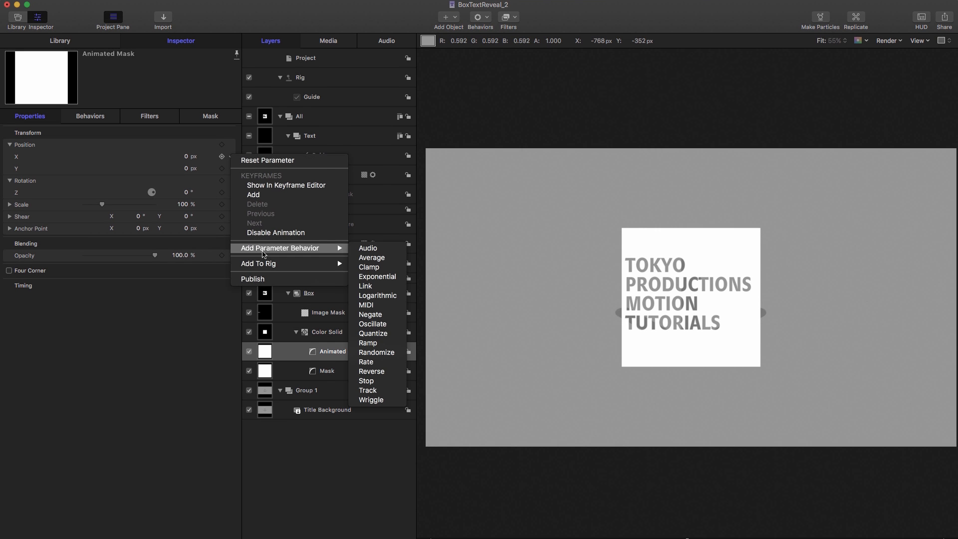
{"action": "left_click", "coordinate": [394, 342]}
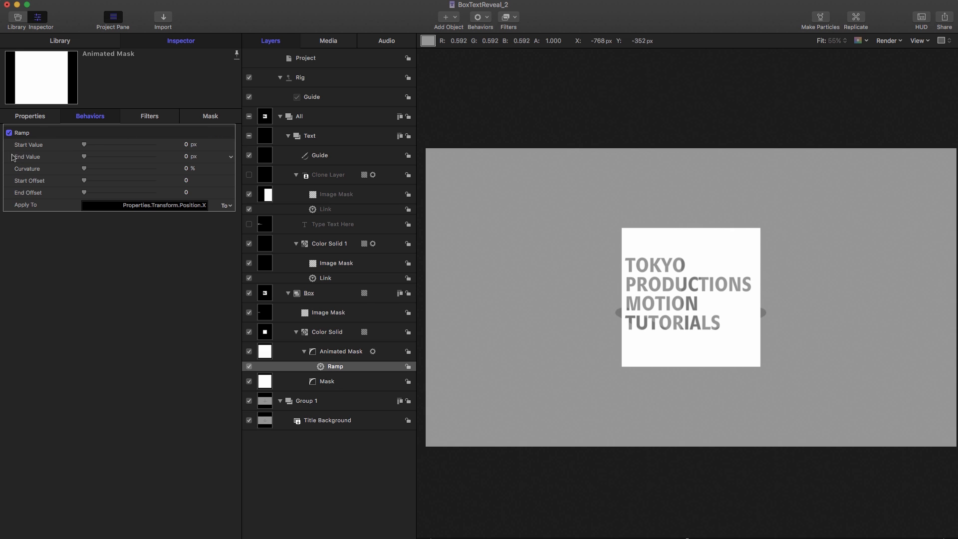
Set the Ramp's start value to -510 px and its end value to 510 px.
{"action": "left_click", "coordinate": [187, 145]}
{"action": "type", "text": "-510"}
{"action": "key", "text": "Return"}
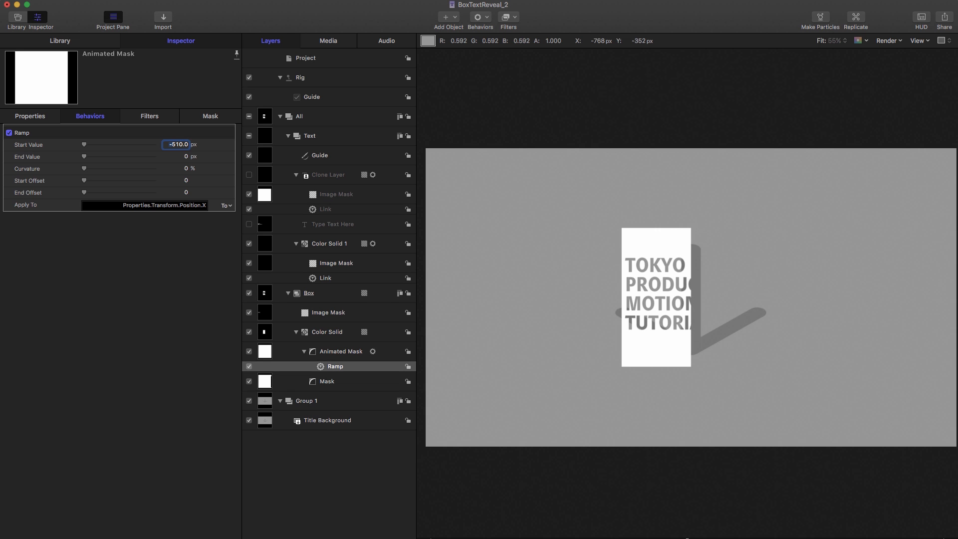
{"action": "left_click", "coordinate": [185, 156]}
{"action": "type", "text": "510"}
{"action": "key", "text": "Return"}
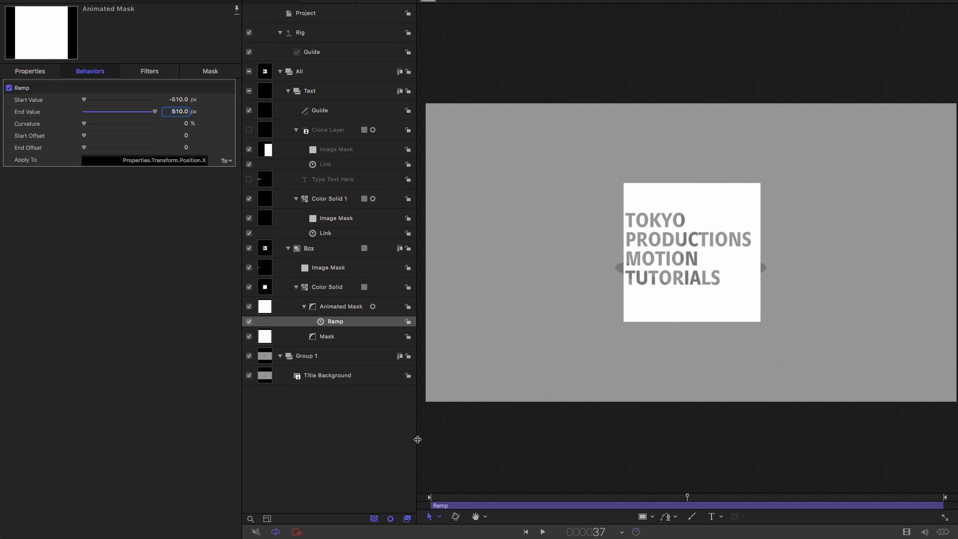
Trim the Ramp behavior on the Animated Mask so that it ends at frame 36.
{"action": "left_click_drag", "start_coordinate": [460, 497], "coordinate": [679, 510]}
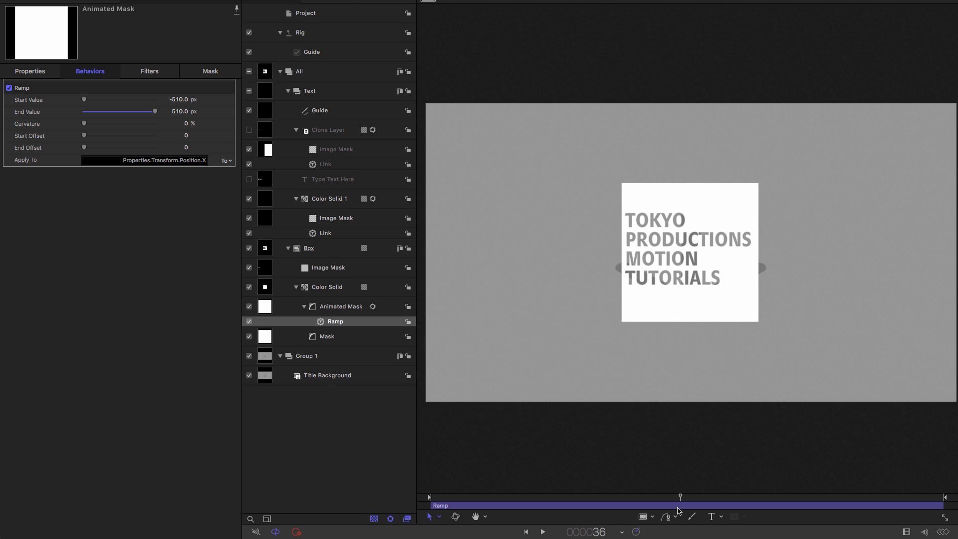
{"action": "left_click", "coordinate": [110, 5]}
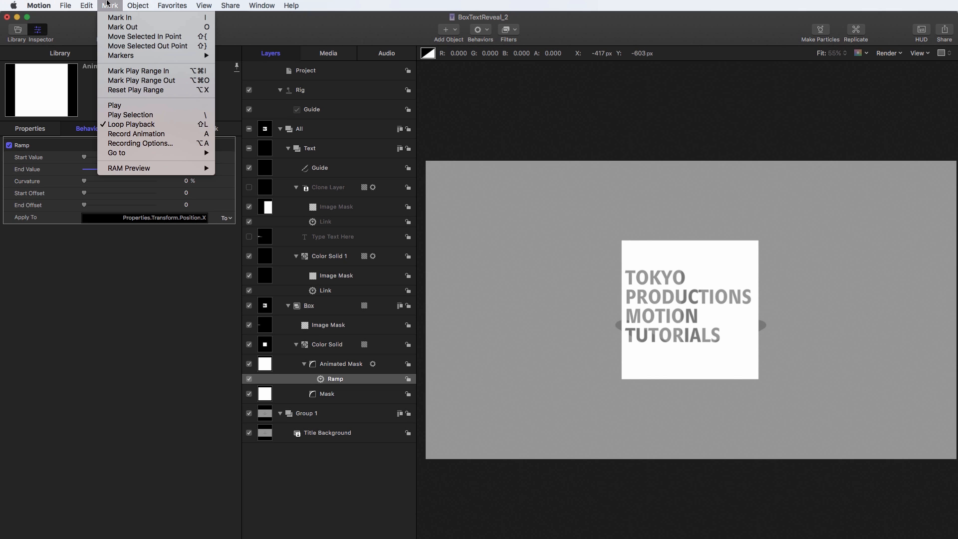
{"action": "left_click", "coordinate": [125, 28]}
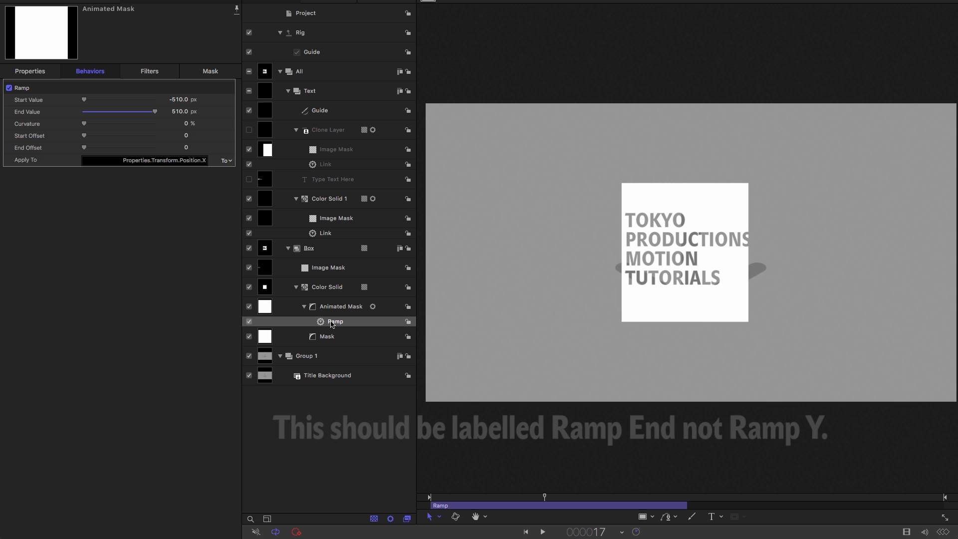
Rename the Animated Mask's Ramp behavior to "Ramp X".
{"action": "left_click", "coordinate": [333, 381]}
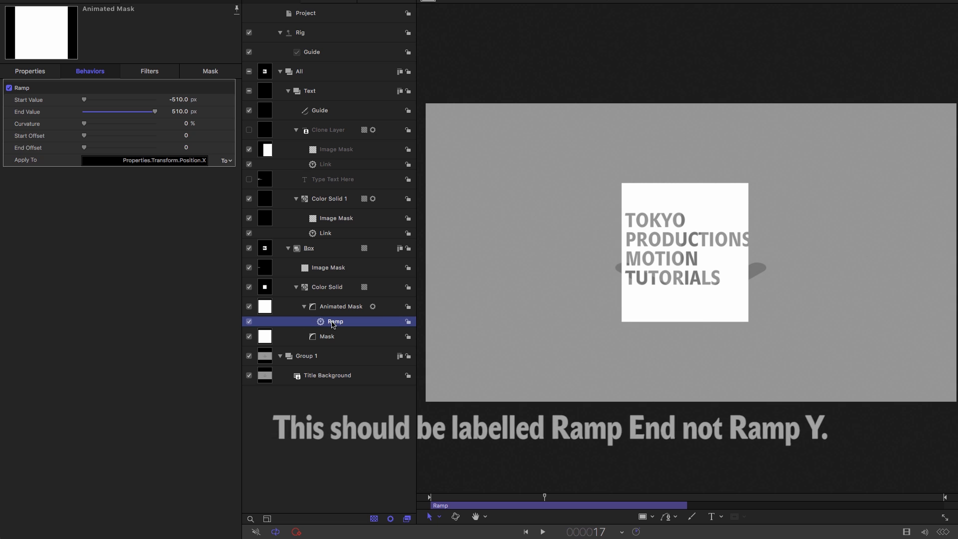
{"action": "left_click", "coordinate": [333, 321]}
{"action": "key", "text": "Return"}
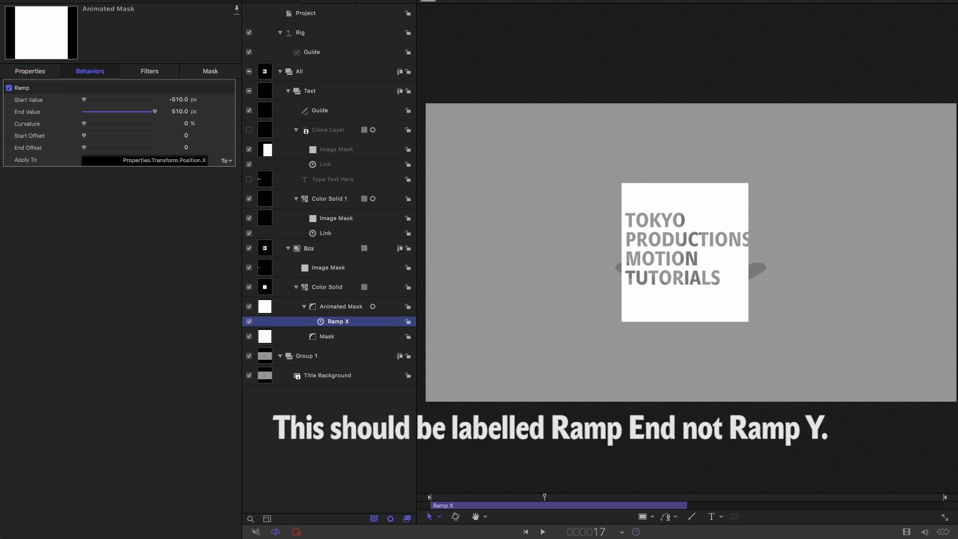
Add a second Ramp parameter behavior to the Animated Mask's X position.
{"action": "left_click", "coordinate": [34, 71]}
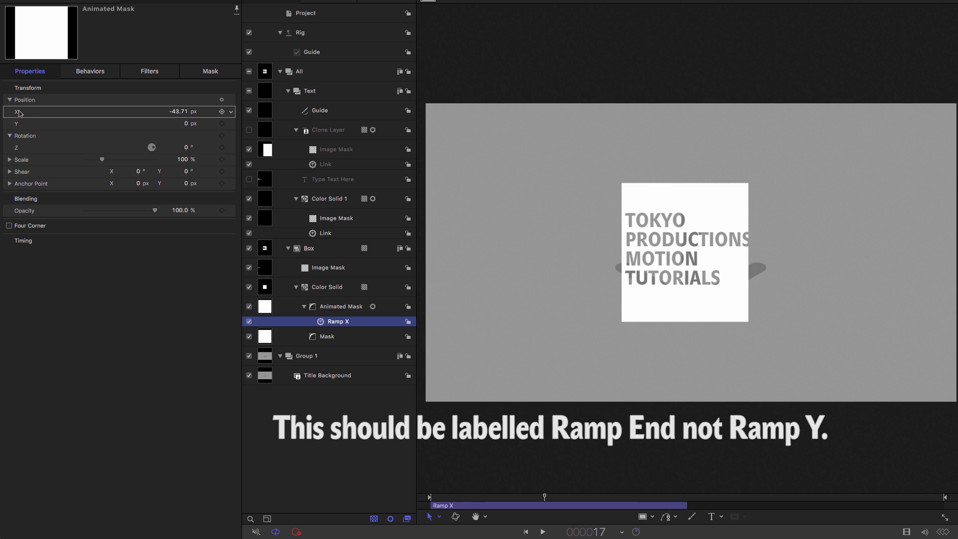
{"action": "left_click", "coordinate": [231, 112]}
{"action": "mouse_move", "coordinate": [264, 217]}
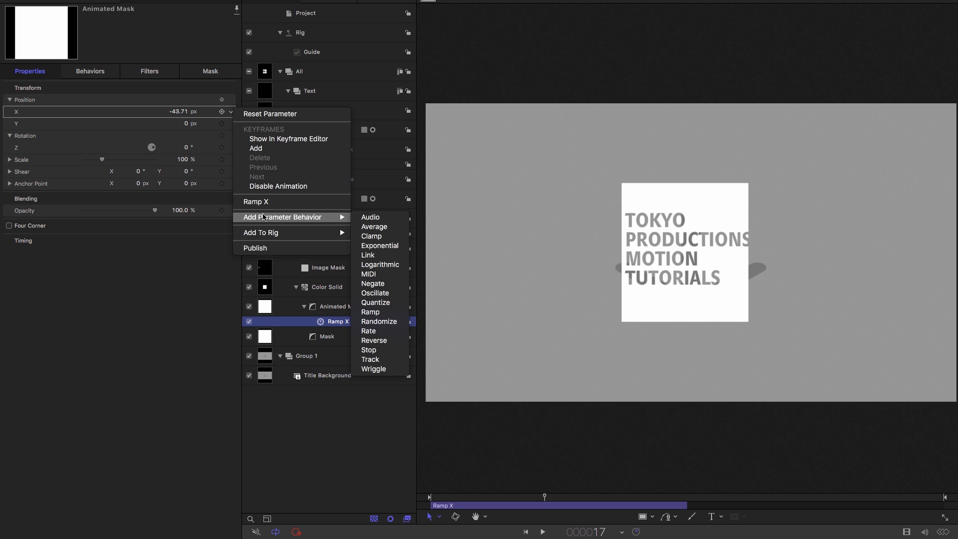
{"action": "left_click", "coordinate": [378, 313]}
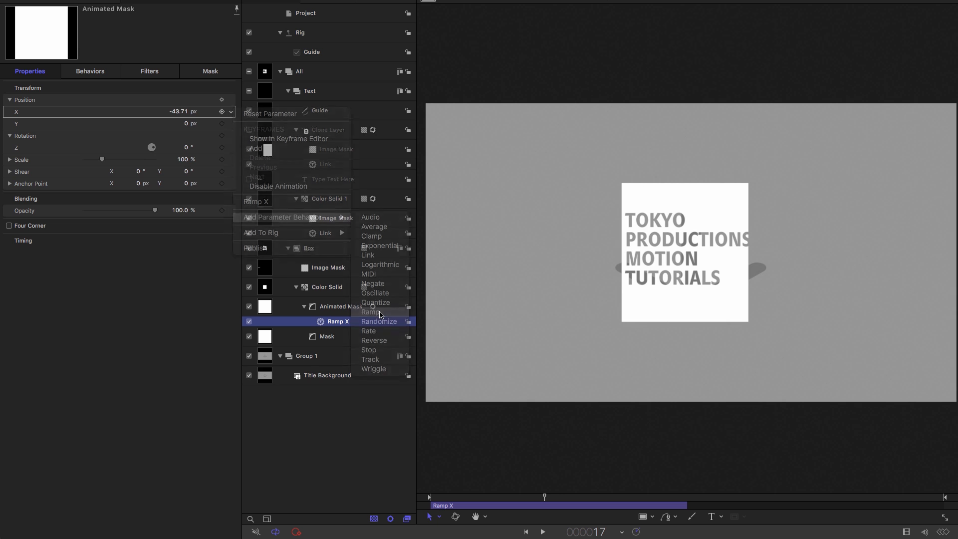
Move the playhead to frame 37 and mark it as the new Ramp behavior's in point.
{"action": "left_click", "coordinate": [602, 533]}
{"action": "type", "text": "37"}
{"action": "key", "text": "Return"}
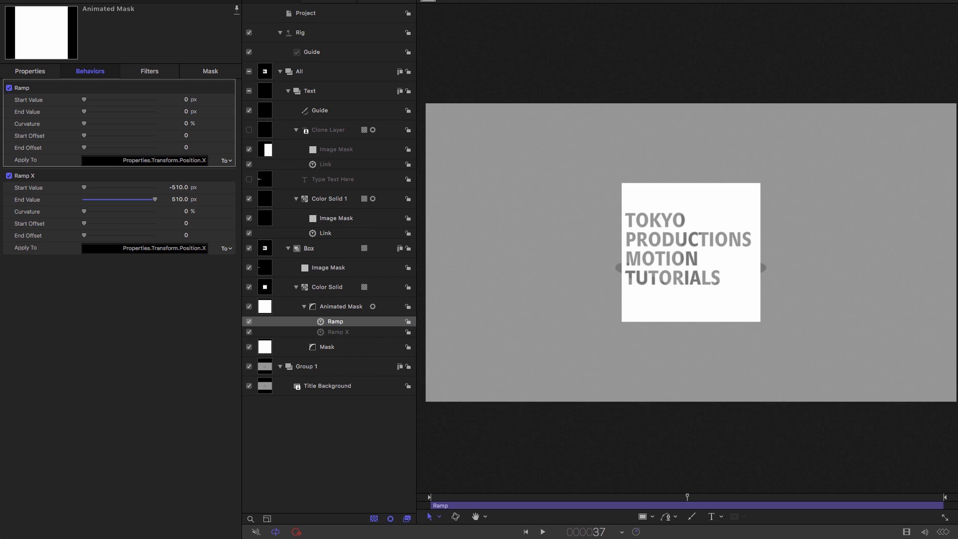
{"action": "left_click", "coordinate": [109, 5]}
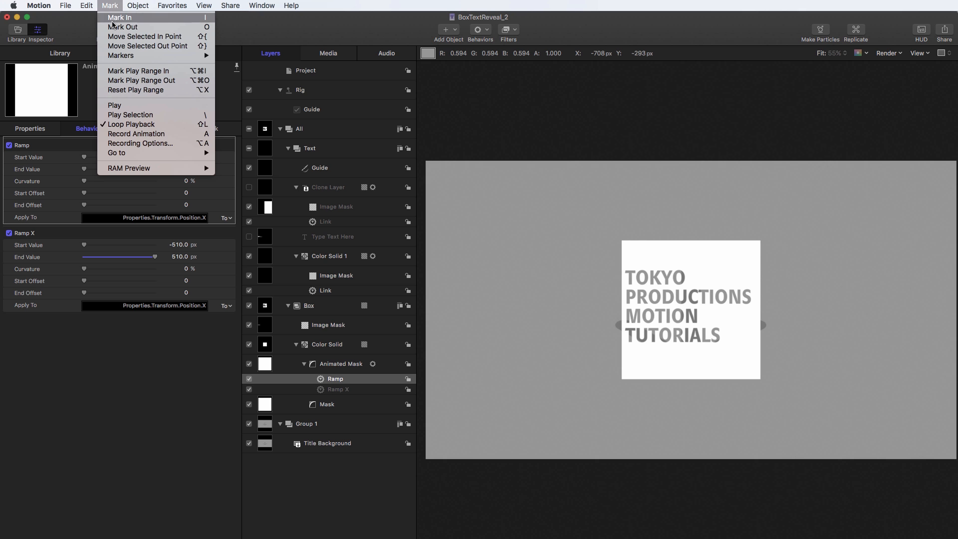
{"action": "left_click", "coordinate": [113, 21]}
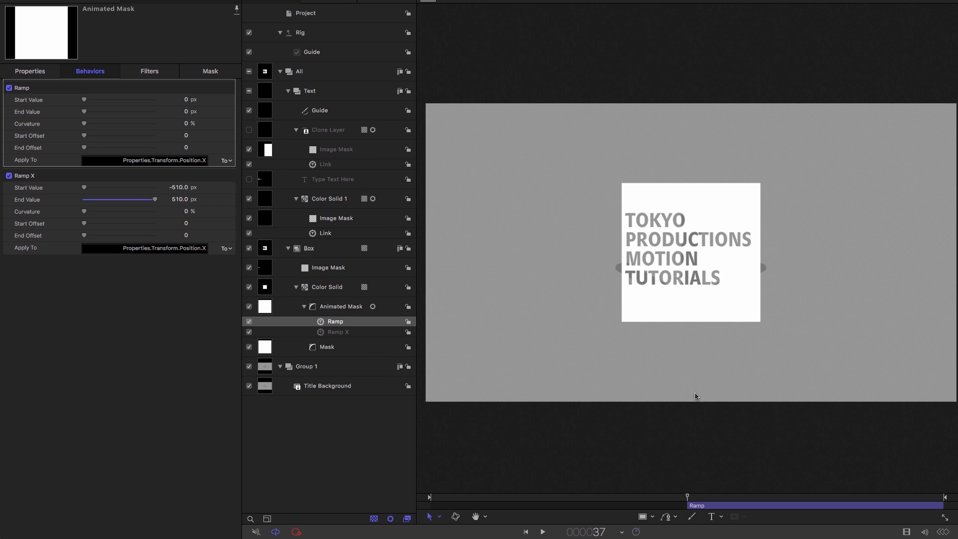
Check the timing of both ramps in the timeline and rename the second Ramp to "Ramp Y".
{"action": "key", "text": "super+7"}
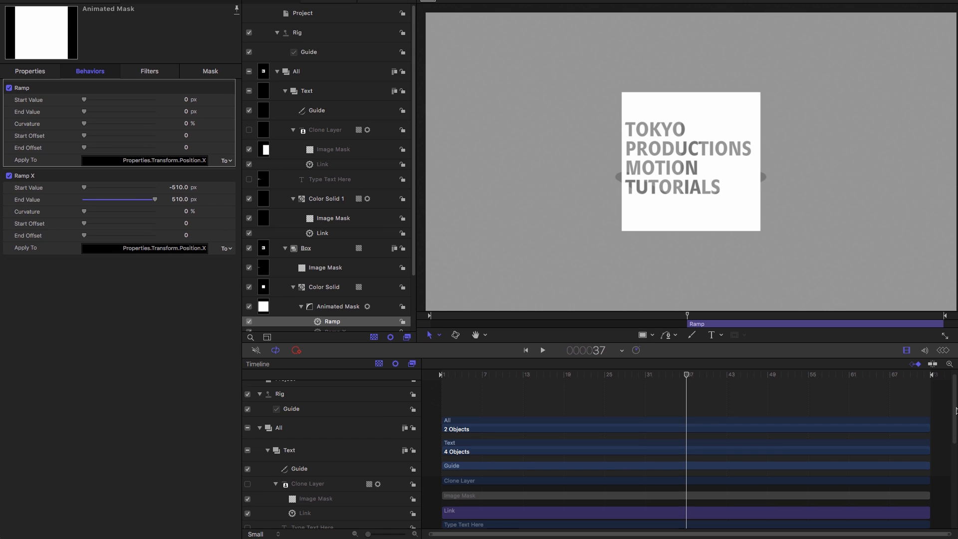
{"action": "left_click_drag", "start_coordinate": [956, 410], "coordinate": [954, 494]}
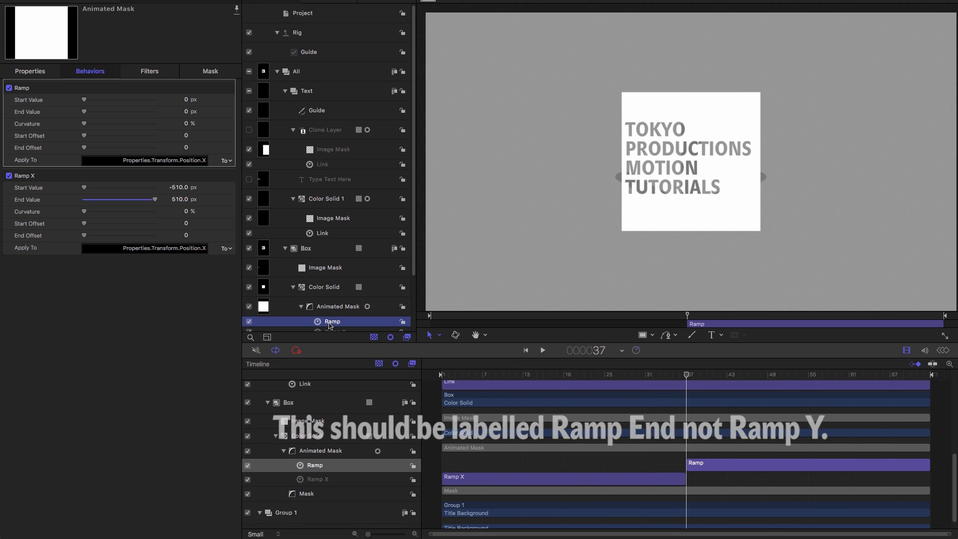
{"action": "double_click", "coordinate": [360, 321]}
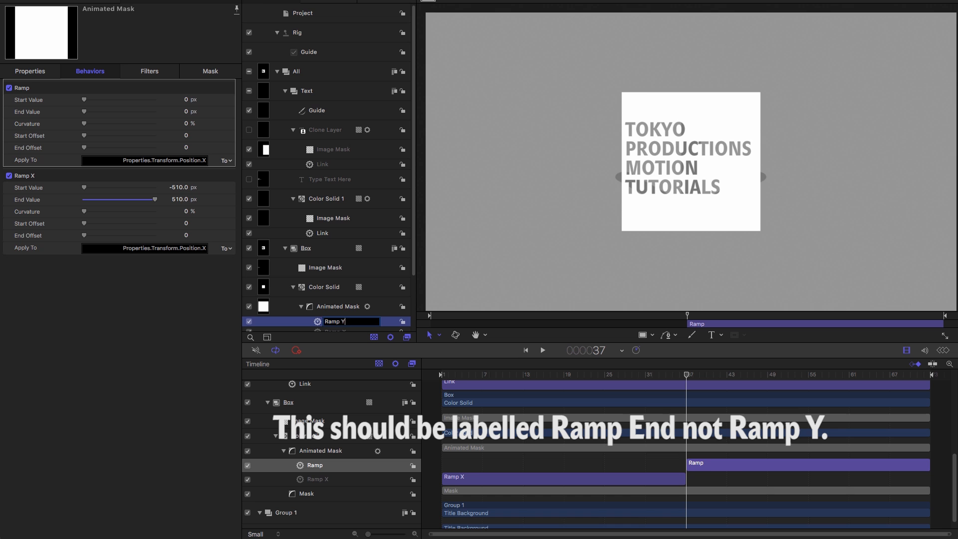
{"action": "type", "text": "Y"}
{"action": "key", "text": "Return"}
{"action": "key", "text": "super+7"}
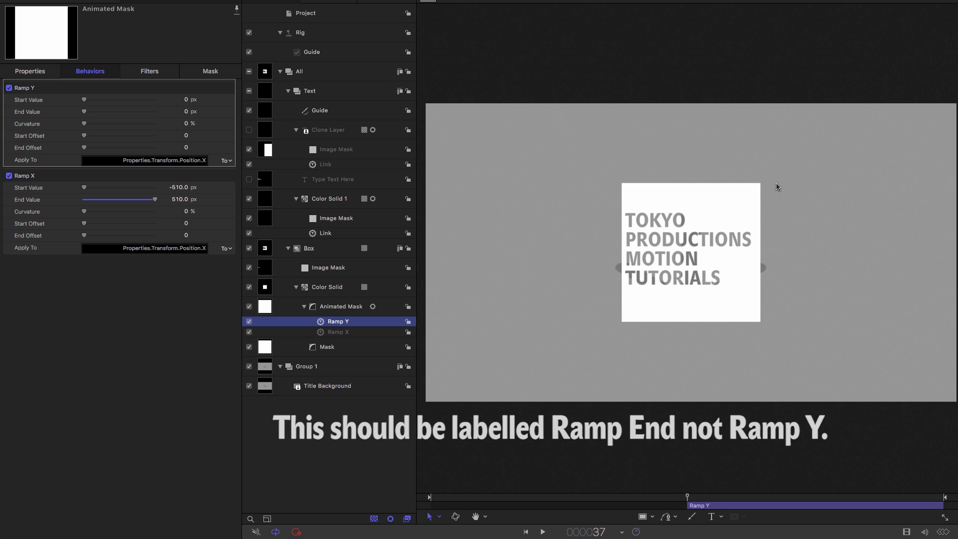
Set Ramp Y's start value to 510 px and its end value to -510 px, and scrub through the animation from the first frame.
{"action": "double_click", "coordinate": [186, 100]}
{"action": "type", "text": "510"}
{"action": "key", "text": "Return"}
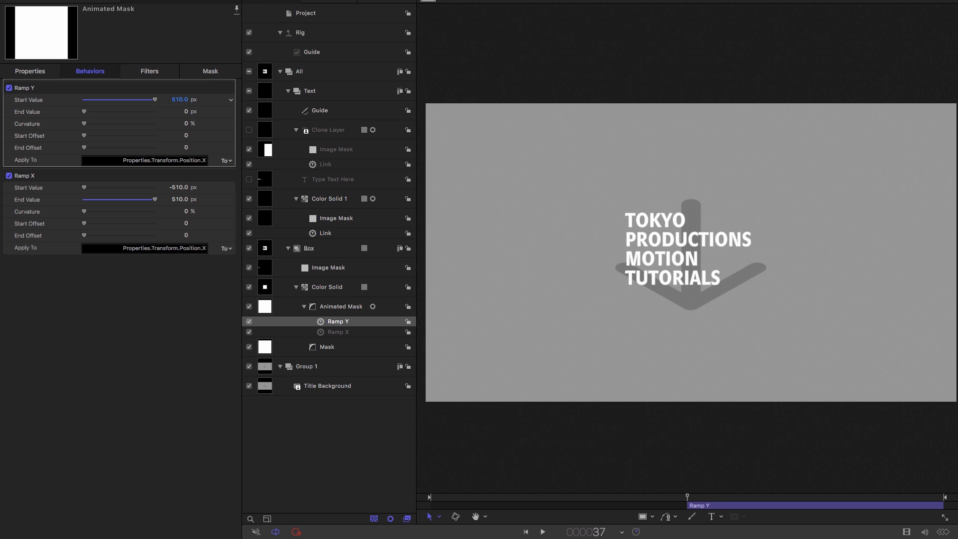
{"action": "double_click", "coordinate": [186, 112]}
{"action": "type", "text": "-510.0"}
{"action": "key", "text": "Return"}
{"action": "key", "text": "Home"}
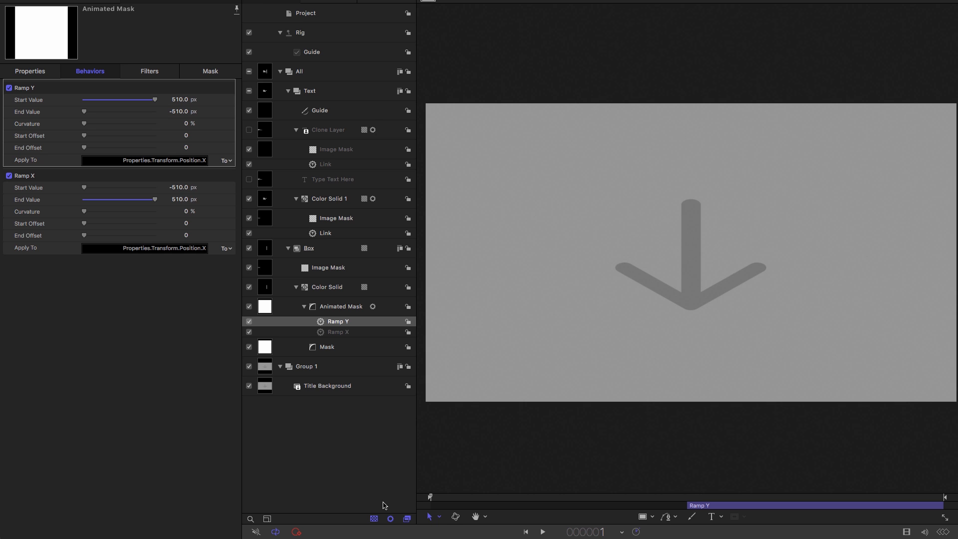
{"action": "left_click_drag", "start_coordinate": [431, 504], "coordinate": [506, 510]}
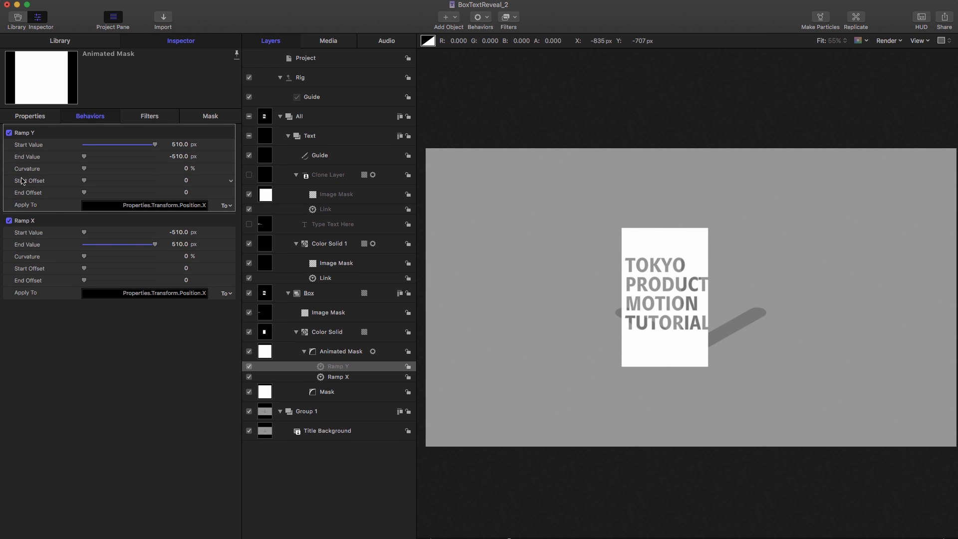
Add Ramp X's End Offset parameter to a new slider widget in the existing rig.
{"action": "left_click", "coordinate": [30, 283]}
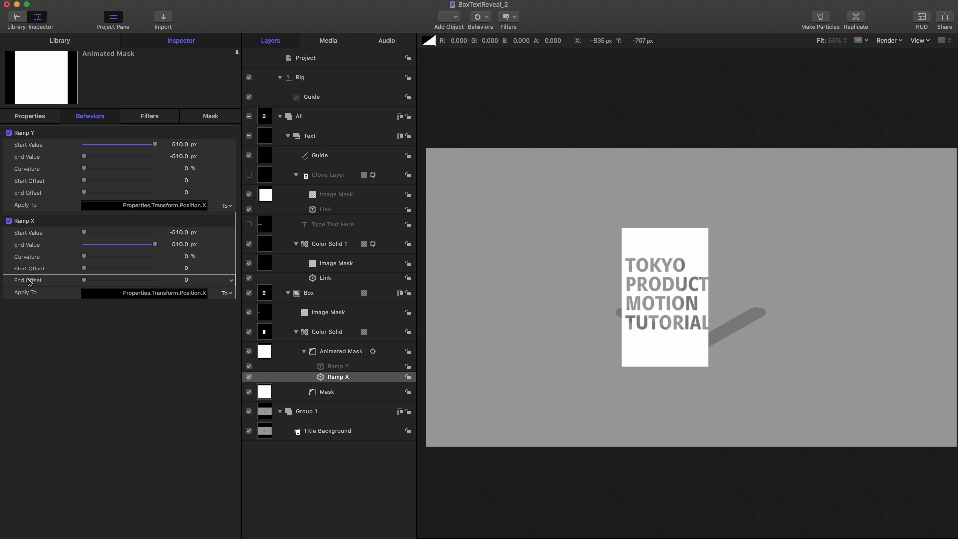
{"action": "left_click", "coordinate": [231, 280]}
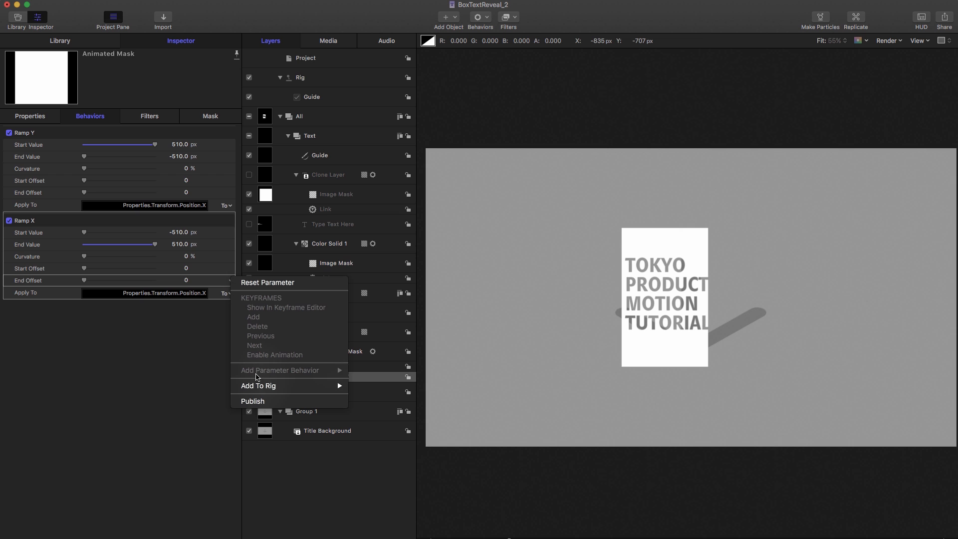
{"action": "mouse_move", "coordinate": [261, 388]}
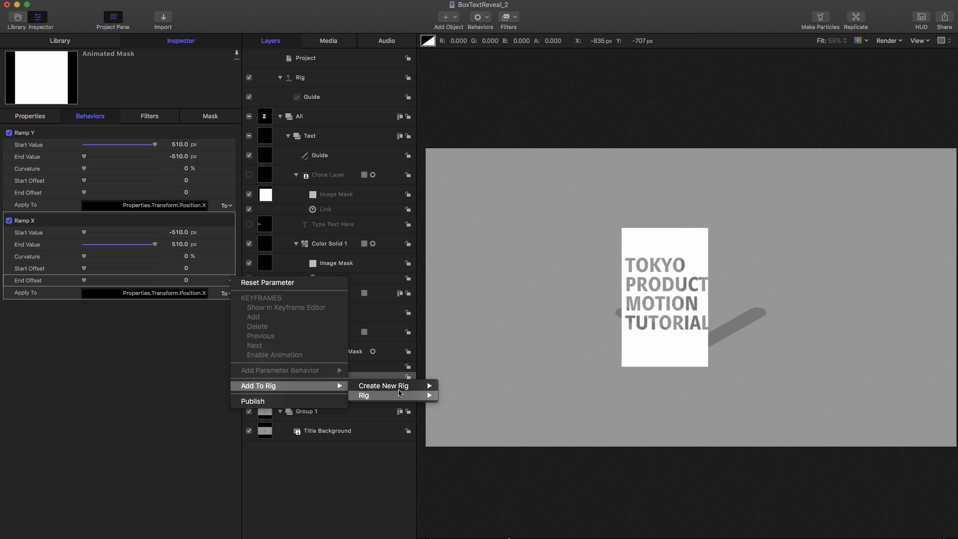
{"action": "mouse_move", "coordinate": [380, 395]}
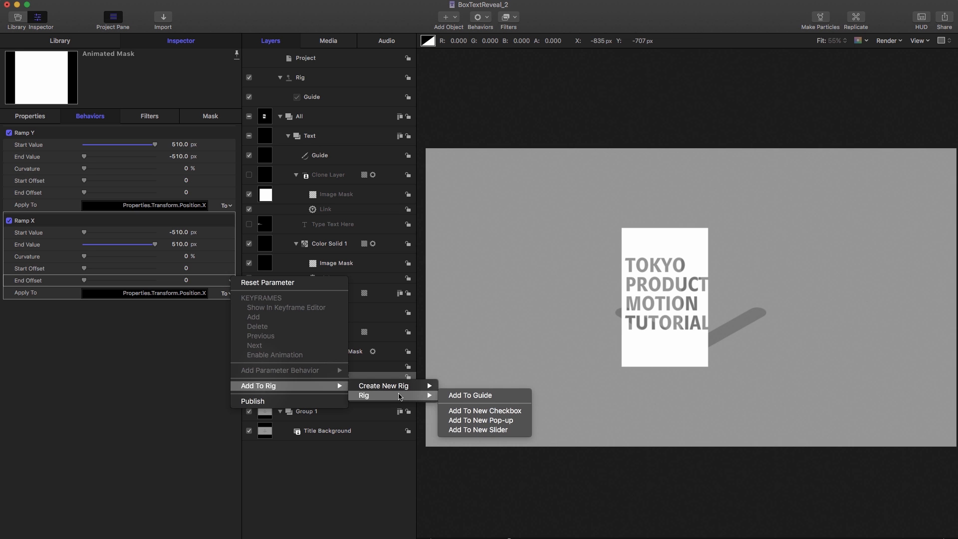
{"action": "left_click", "coordinate": [475, 429]}
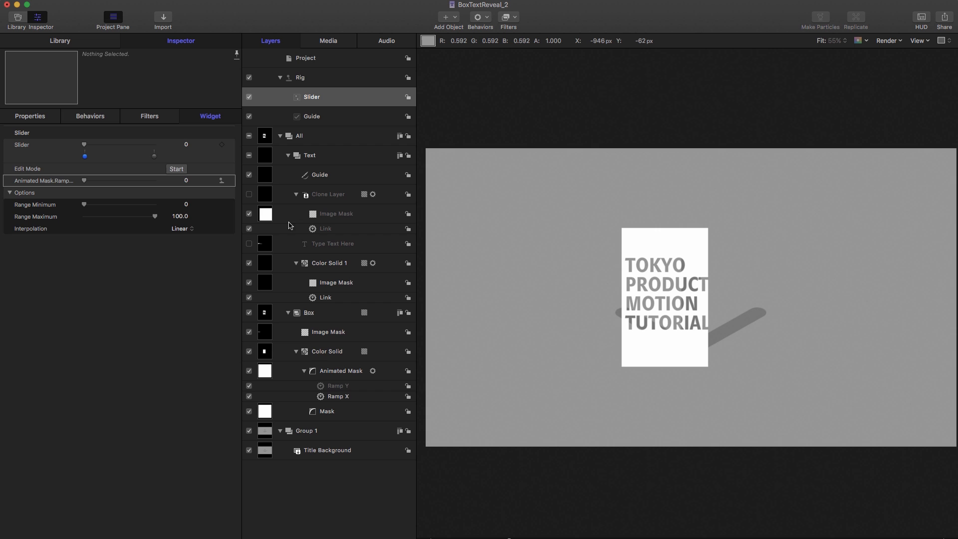
Add Ramp Y's Start Offset parameter to the same rig slider.
{"action": "left_click", "coordinate": [342, 388]}
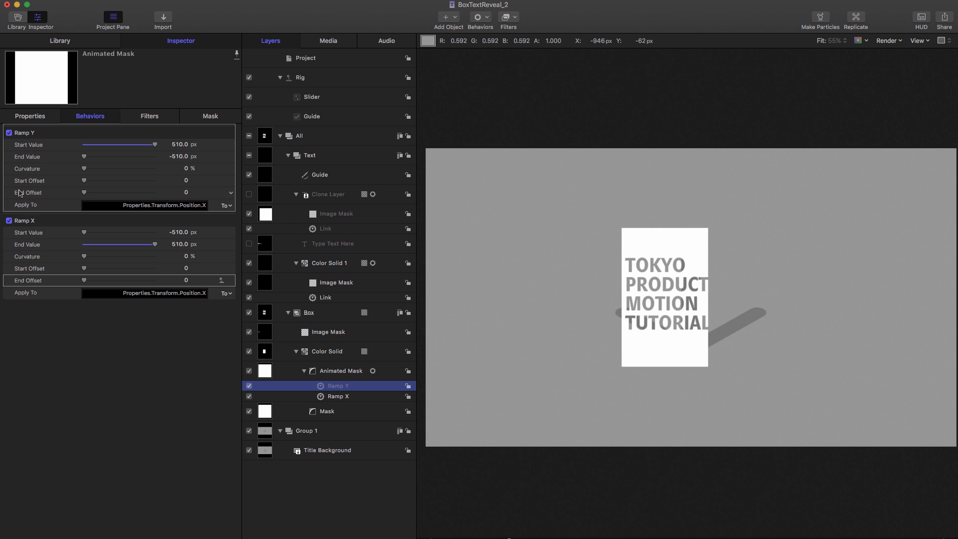
{"action": "left_click", "coordinate": [22, 183]}
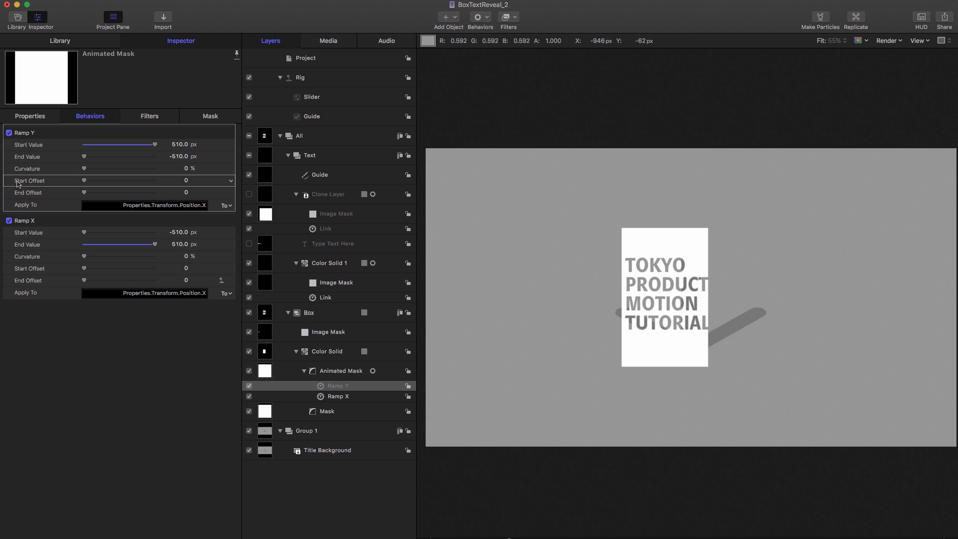
{"action": "left_click_drag", "start_coordinate": [18, 184], "coordinate": [313, 98]}
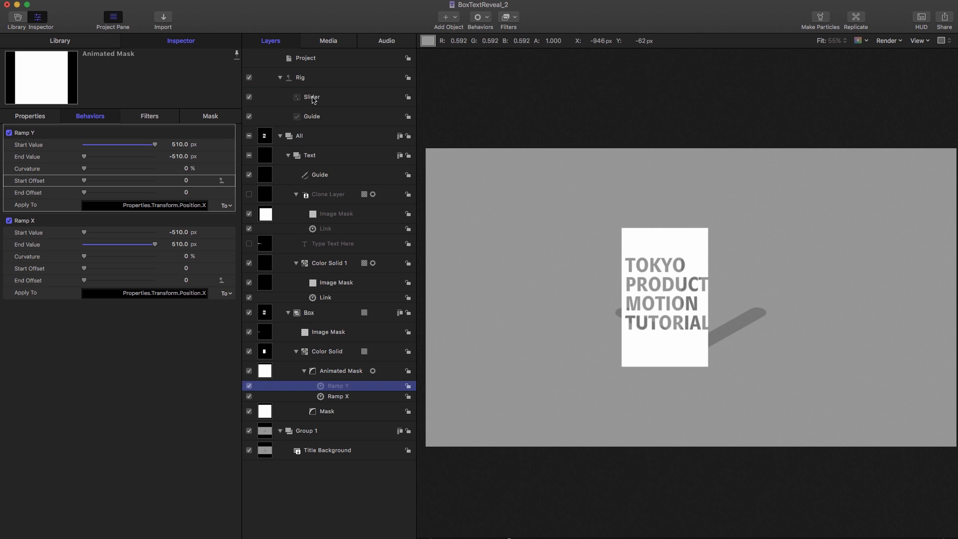
Rename the rig's slider widget to "Speed".
{"action": "double_click", "coordinate": [312, 98]}
{"action": "type", "text": "S"}
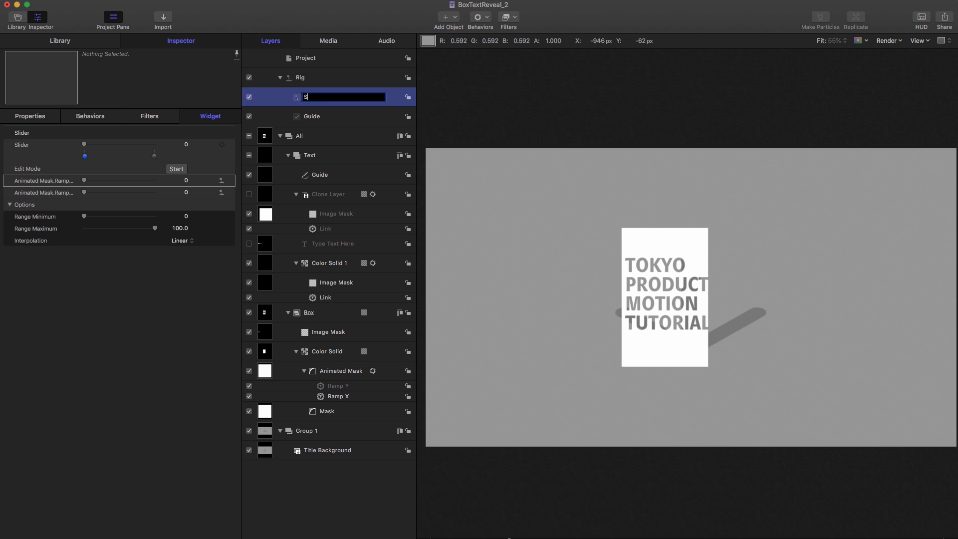
{"action": "type", "text": "peed"}
{"action": "key", "text": "Return"}
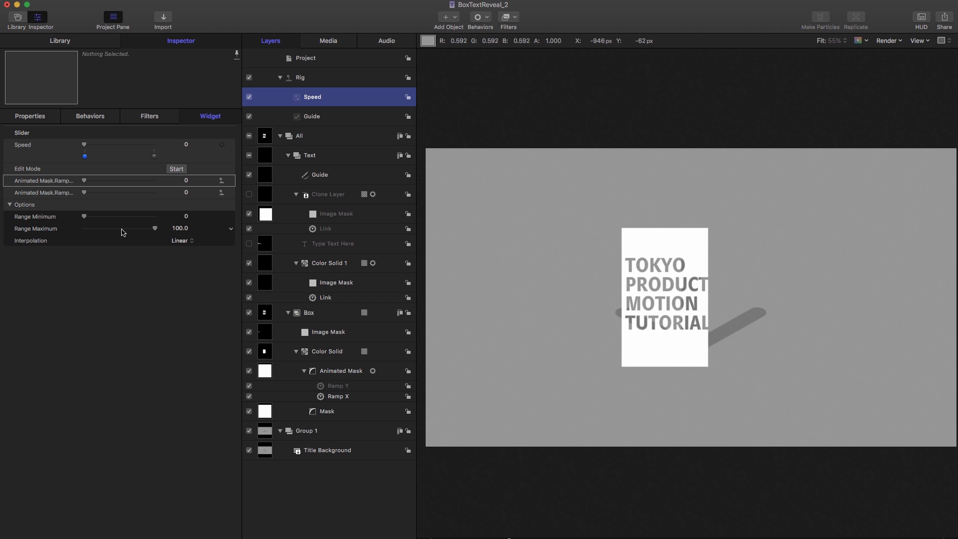
Set the Speed slider's range maximum to 36 and both ramp offsets at its minimum snapshot to 36.
{"action": "left_click", "coordinate": [180, 229]}
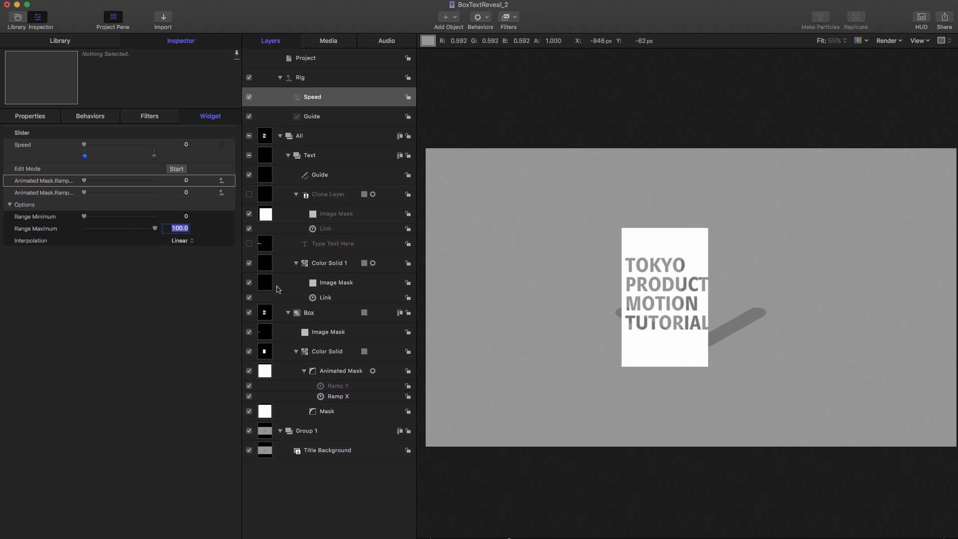
{"action": "type", "text": "36"}
{"action": "key", "text": "Return"}
{"action": "left_click", "coordinate": [186, 180]}
{"action": "key", "text": "Tab"}
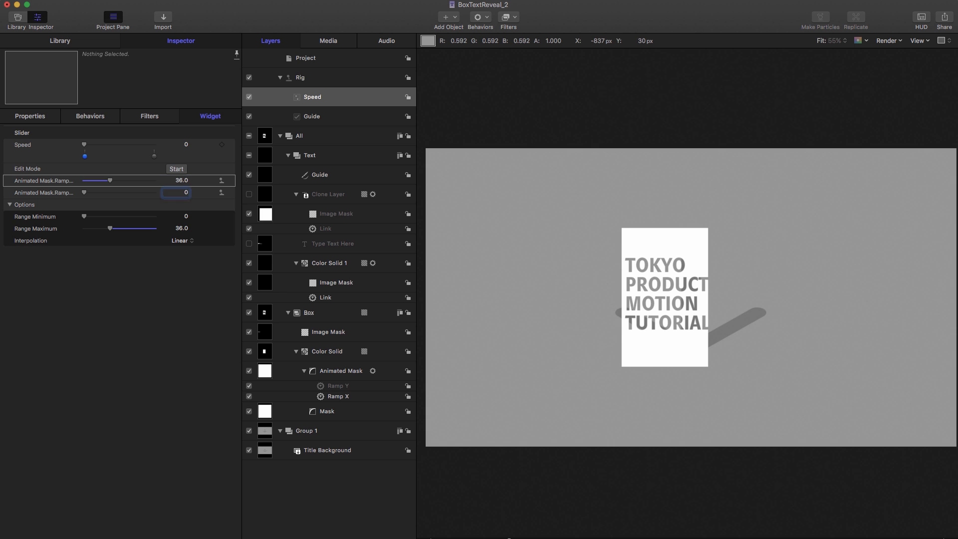
{"action": "type", "text": "36"}
{"action": "key", "text": "Return"}
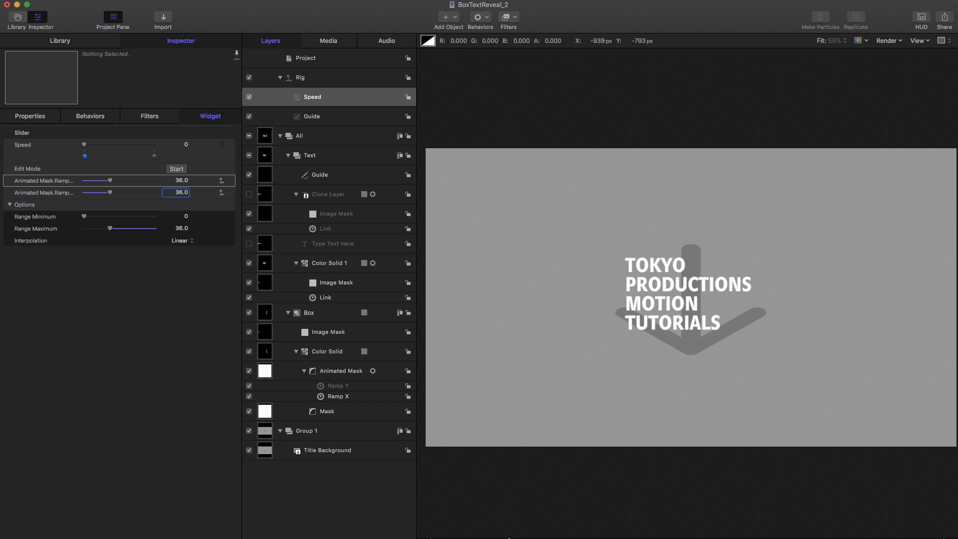
Set the Speed slider to 12 and play the title from the first frame to test the reveal.
{"action": "left_click", "coordinate": [186, 145]}
{"action": "type", "text": "12"}
{"action": "key", "text": "Return"}
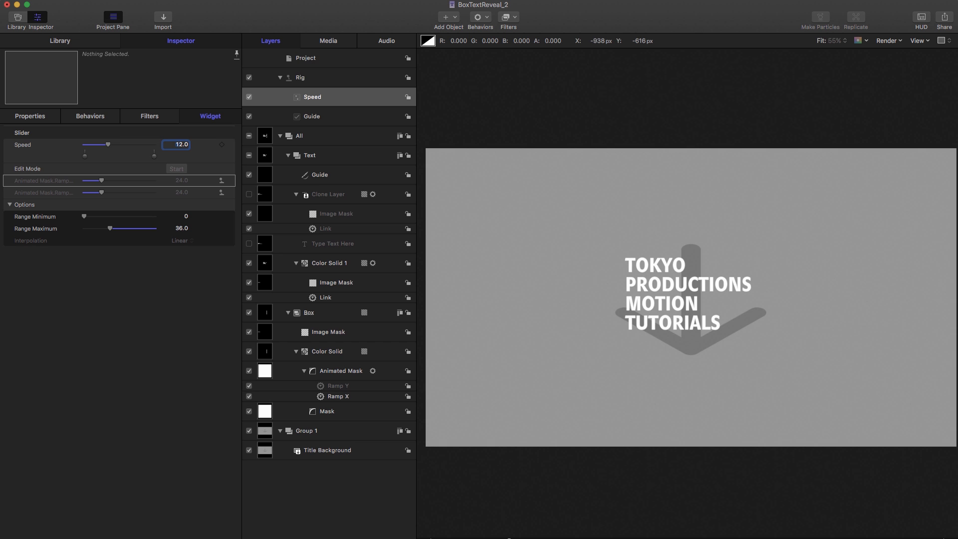
{"action": "key", "text": "Home"}
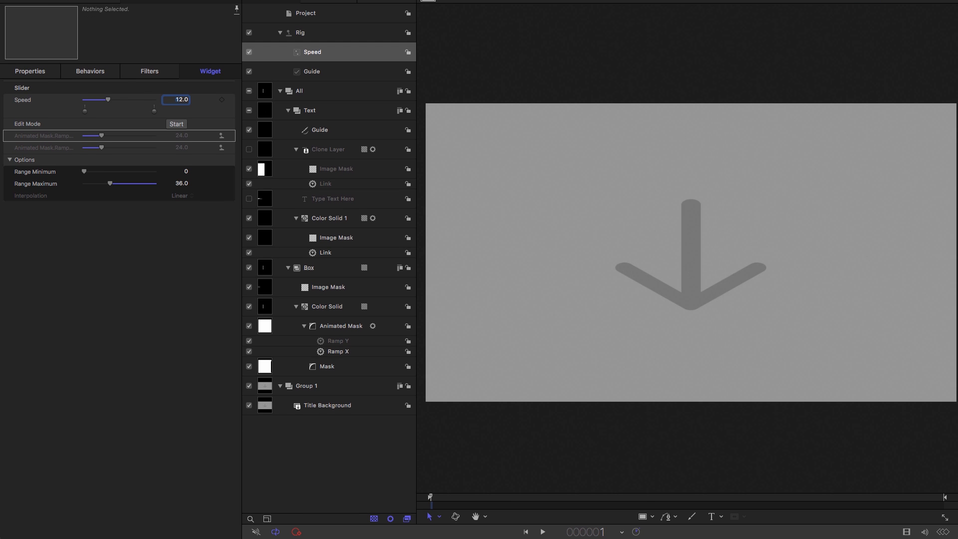
{"action": "key", "text": "space"}
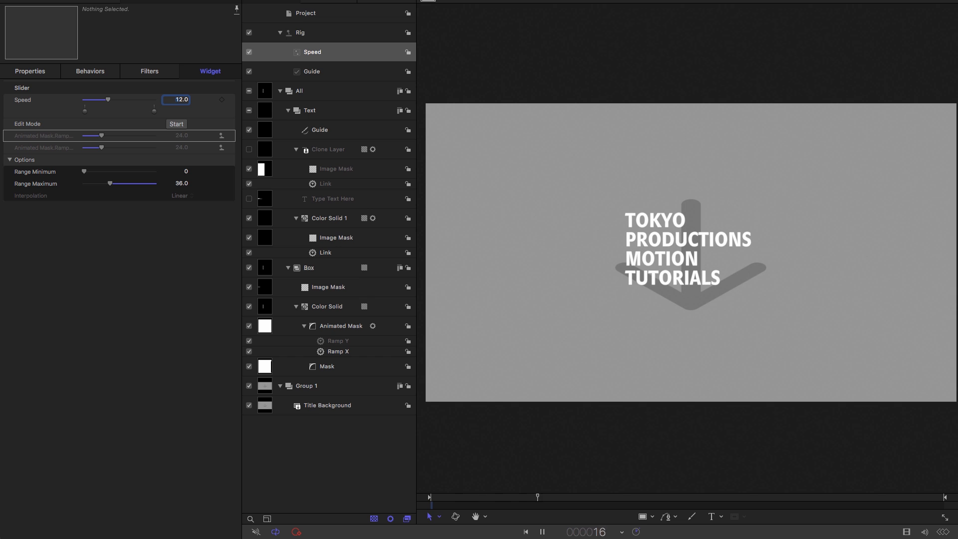
{"action": "key", "text": "space"}
Set the Speed slider to 36 and play the title animation.
{"action": "left_click", "coordinate": [177, 101]}
{"action": "type", "text": "36"}
{"action": "key", "text": "Return"}
{"action": "key", "text": "space"}
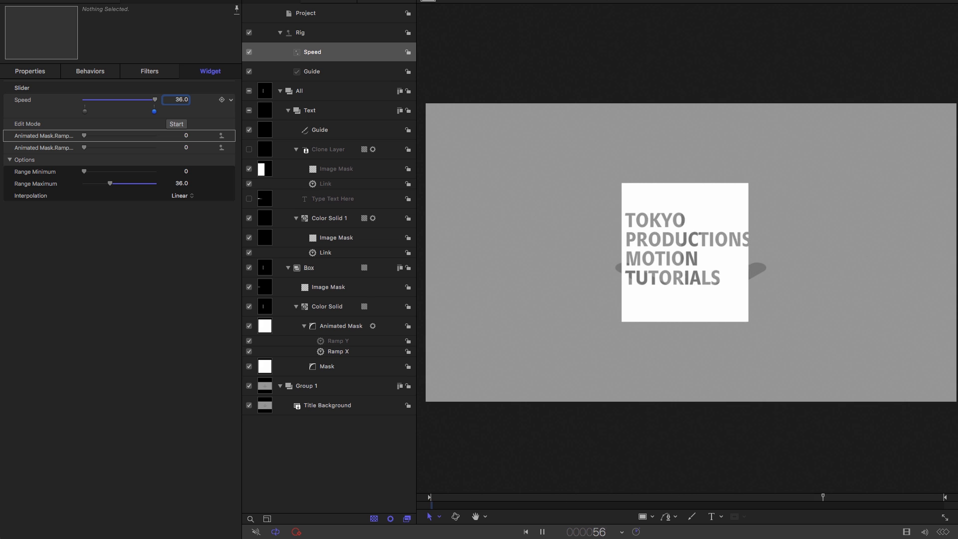
Set the Speed slider to 24 and play the title to test the reveal.
{"action": "key", "text": "space"}
{"action": "left_click", "coordinate": [181, 100]}
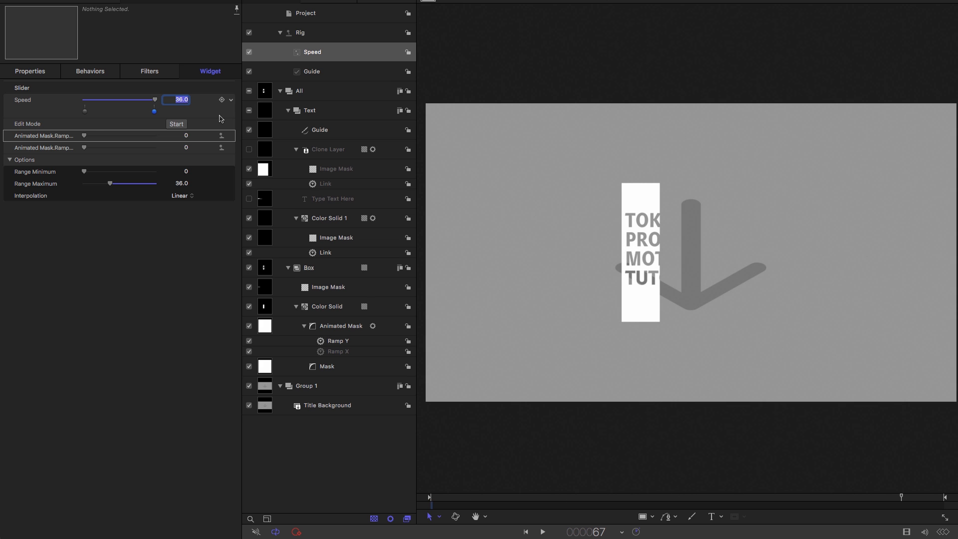
{"action": "type", "text": "24"}
{"action": "key", "text": "Return"}
{"action": "key", "text": "space"}
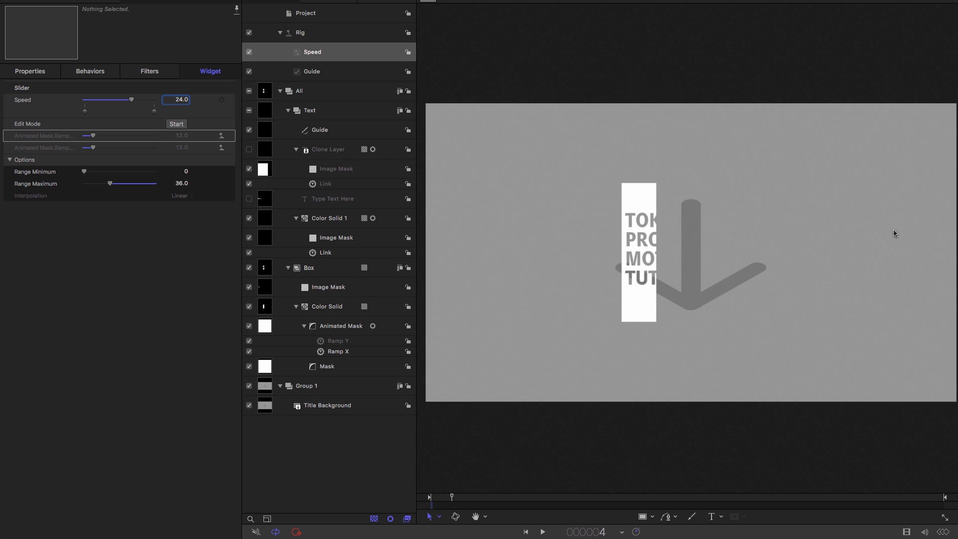
Show the timeline and add project markers at frames 36 and 37.
{"action": "left_click", "coordinate": [580, 123]}
{"action": "key", "text": "super+7"}
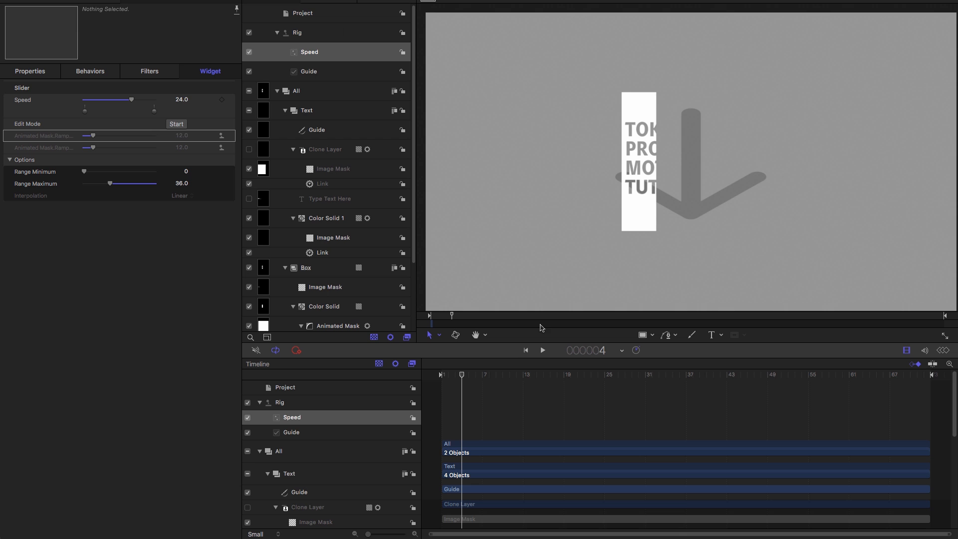
{"action": "left_click", "coordinate": [603, 352]}
{"action": "type", "text": "36"}
{"action": "key", "text": "Return"}
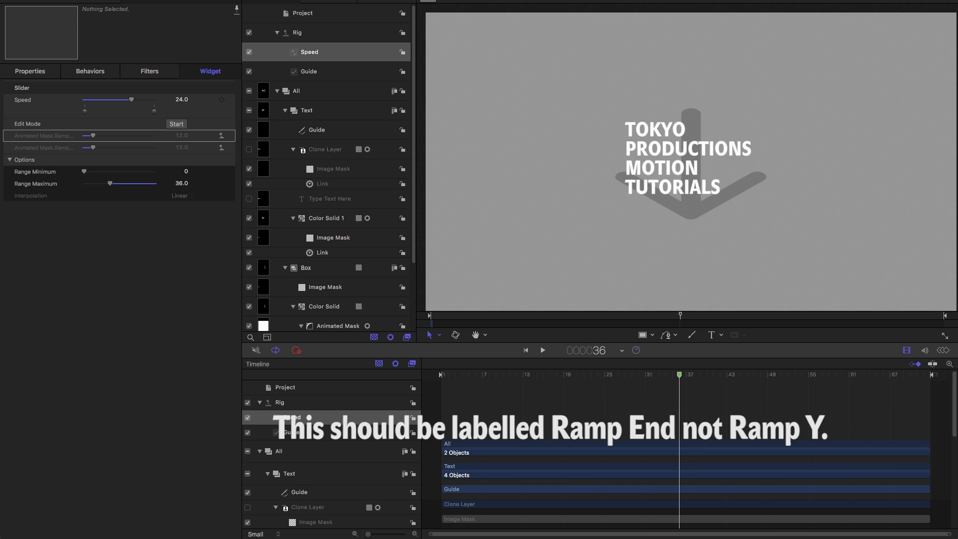
{"action": "key", "text": "Right"}
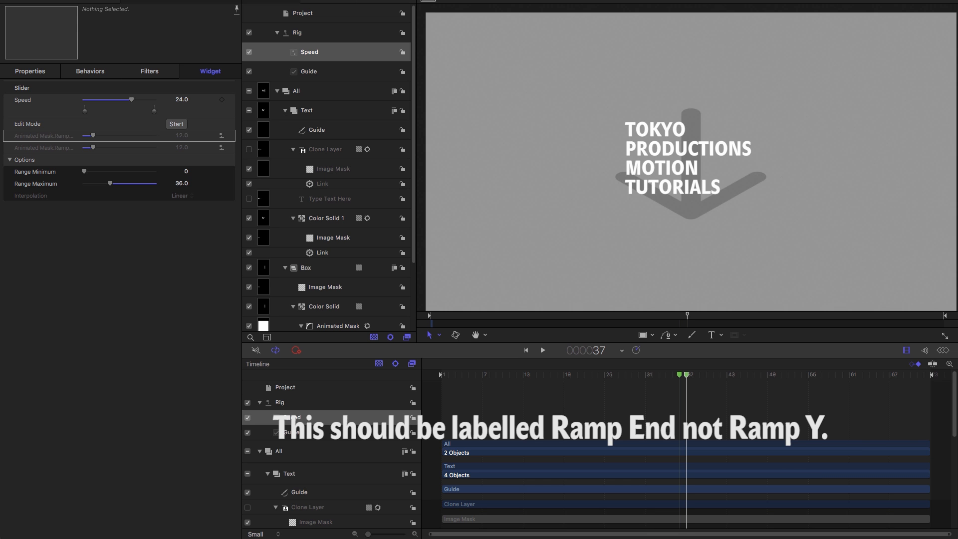
Change the type of the marker at frame 37 to Build Out - Mandatory.
{"action": "left_click", "coordinate": [111, 5]}
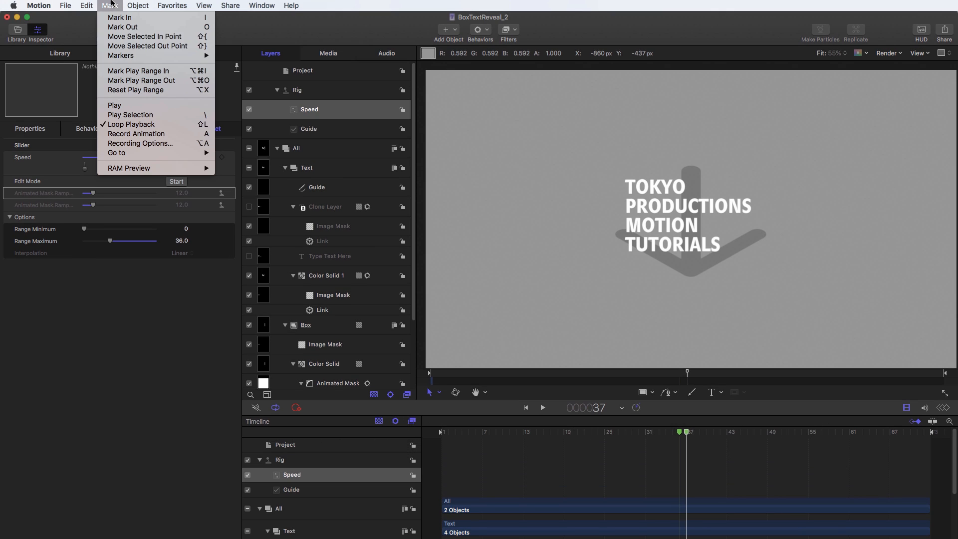
{"action": "mouse_move", "coordinate": [165, 55]}
{"action": "left_click", "coordinate": [239, 66]}
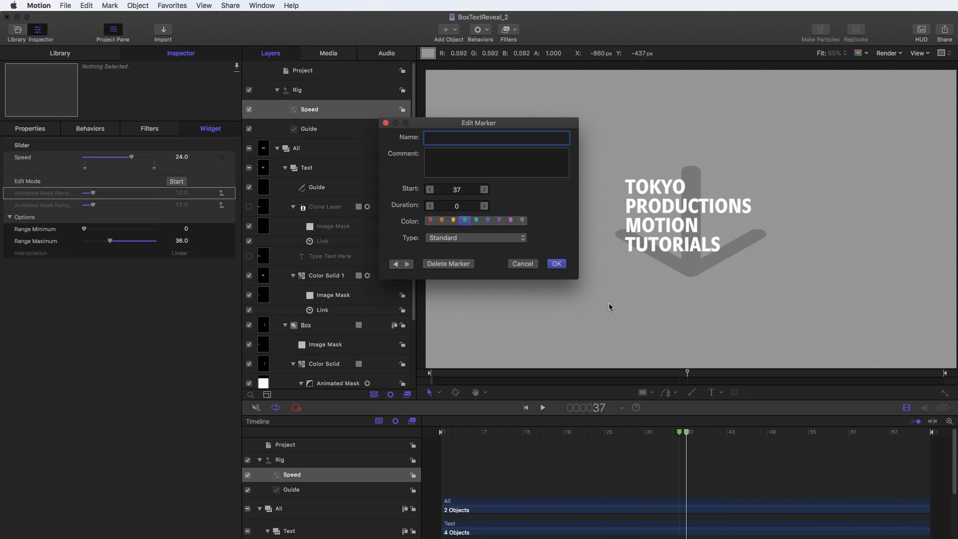
{"action": "left_click", "coordinate": [452, 239]}
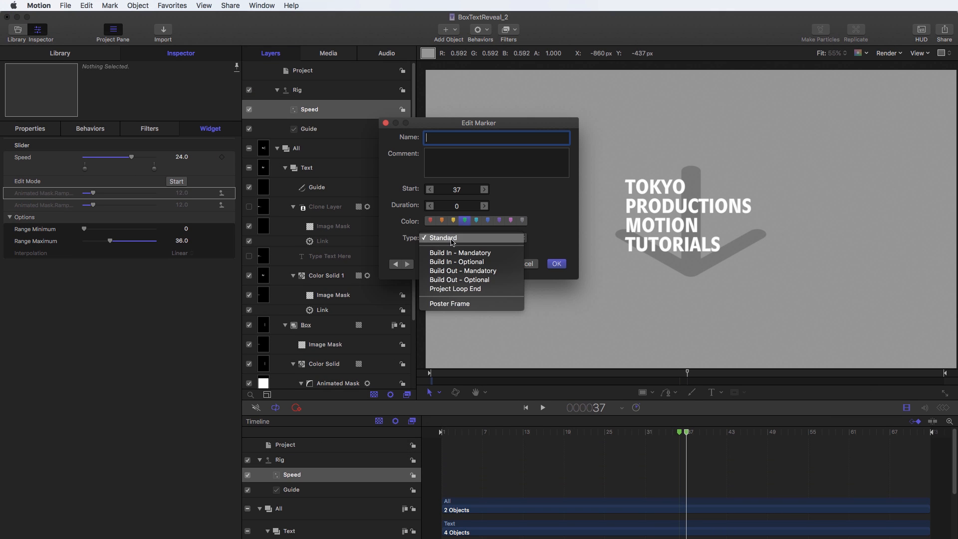
{"action": "left_click", "coordinate": [456, 271]}
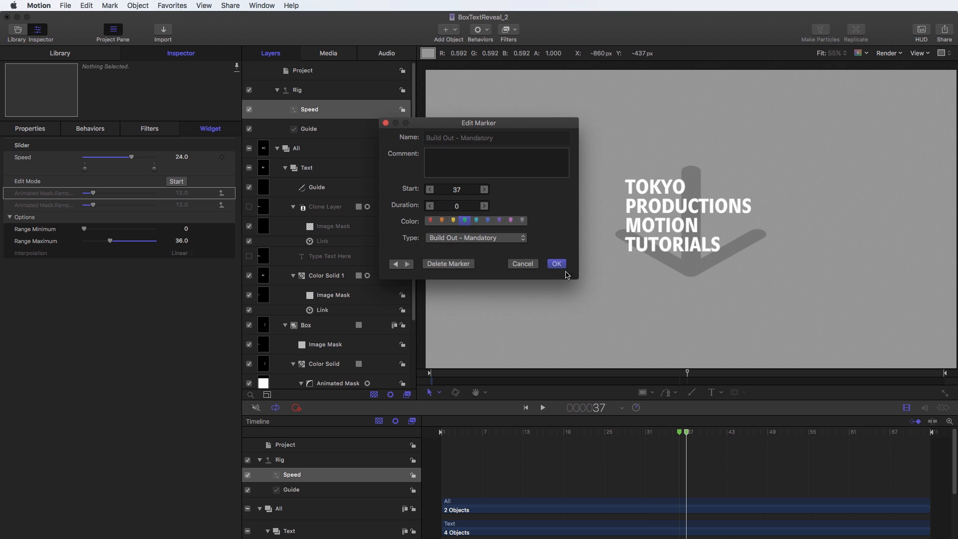
Switch to the marker at frame 36, set its type to Build In - Mandatory and apply the marker changes.
{"action": "left_click", "coordinate": [395, 266]}
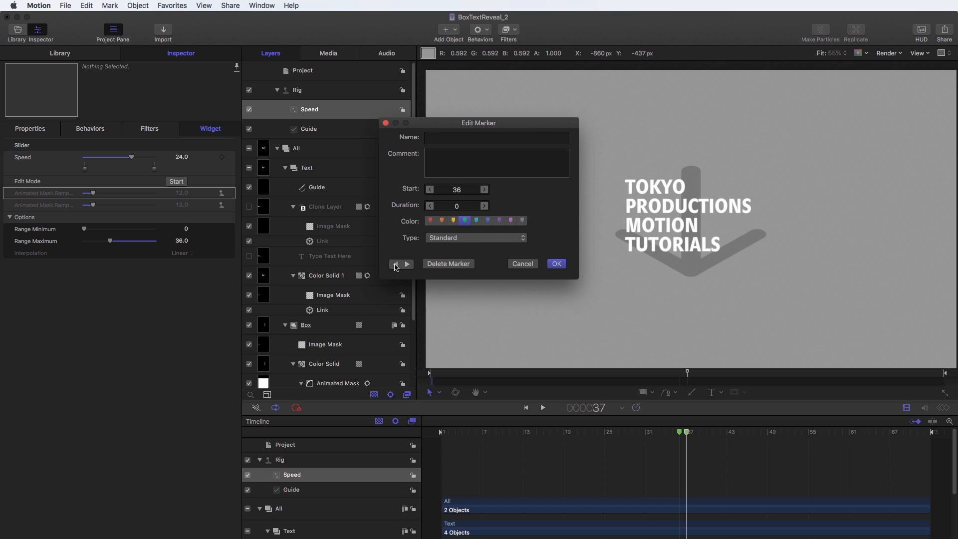
{"action": "left_click", "coordinate": [474, 238]}
{"action": "left_click", "coordinate": [455, 255]}
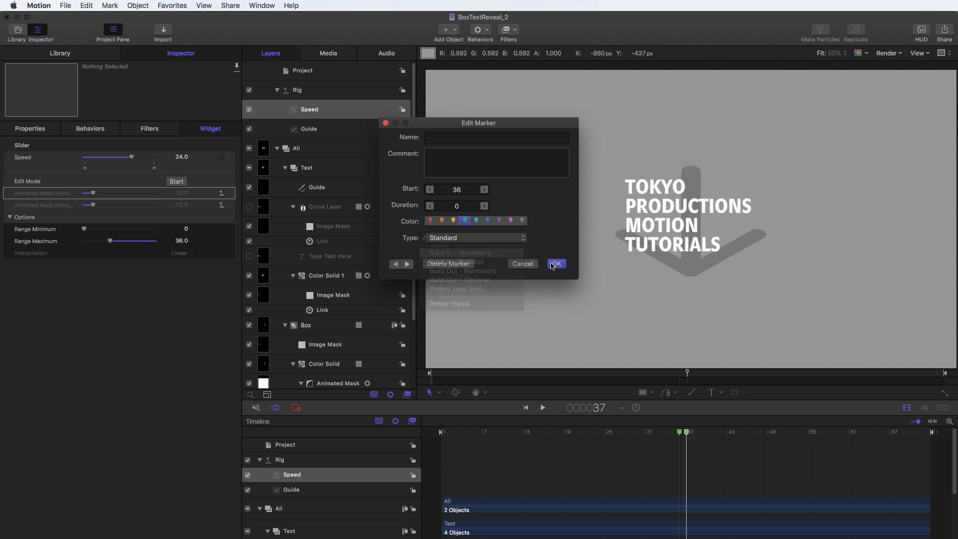
{"action": "left_click", "coordinate": [557, 264]}
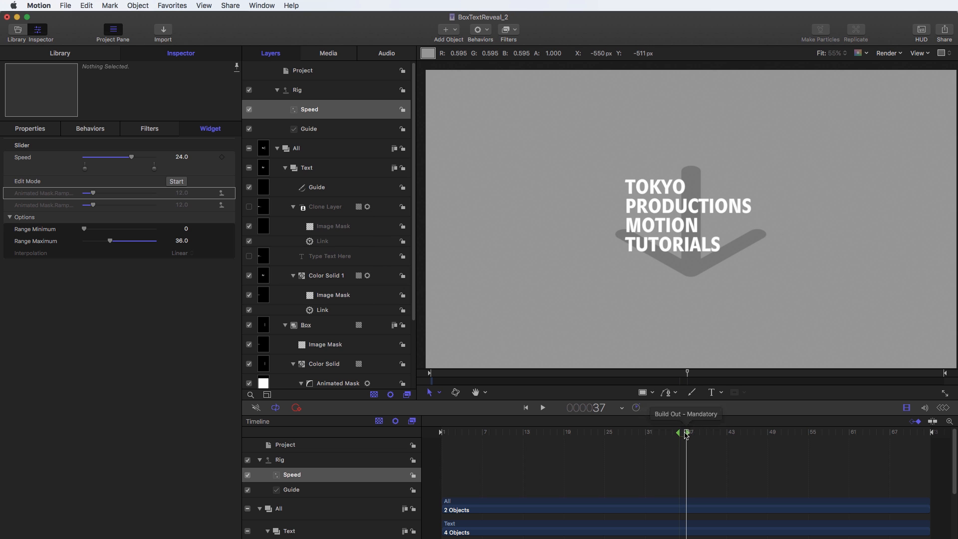
Move the playhead to frame 61 and set the Speed slider to 12.
{"action": "mouse_move", "coordinate": [686, 432]}
{"action": "left_mouse_down"}
{"action": "mouse_move", "coordinate": [479, 457]}
{"action": "mouse_move", "coordinate": [901, 462]}
{"action": "mouse_move", "coordinate": [852, 469]}
{"action": "left_mouse_up"}
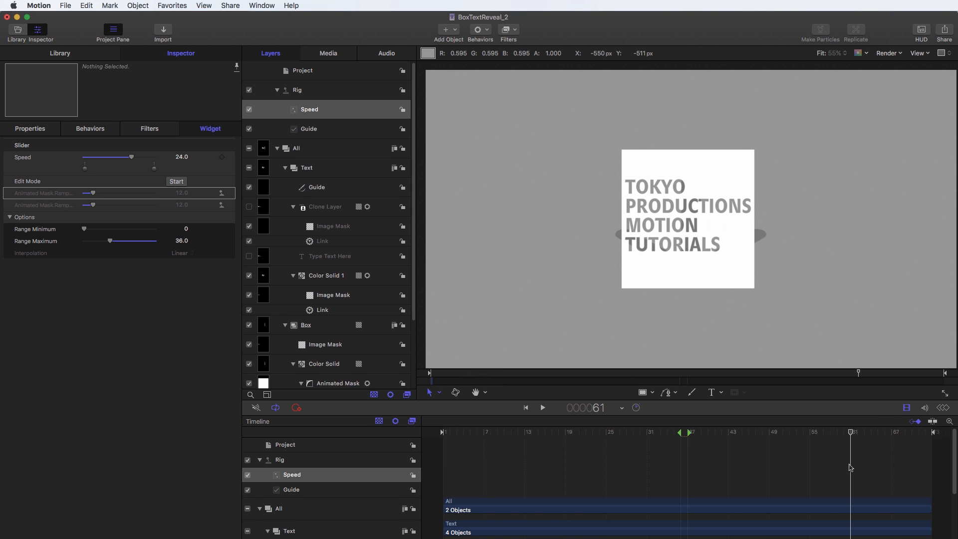
{"action": "left_click", "coordinate": [180, 154]}
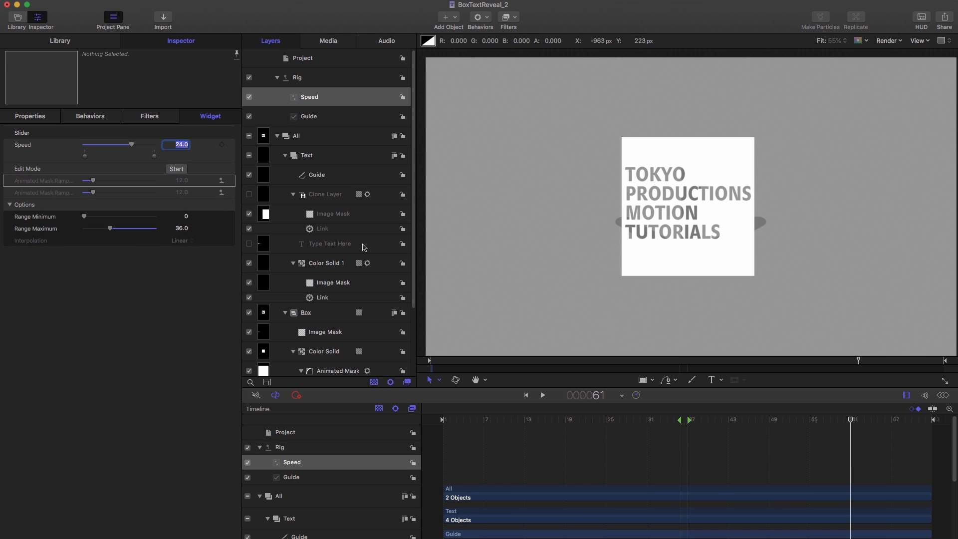
{"action": "type", "text": "12"}
{"action": "key", "text": "Return"}
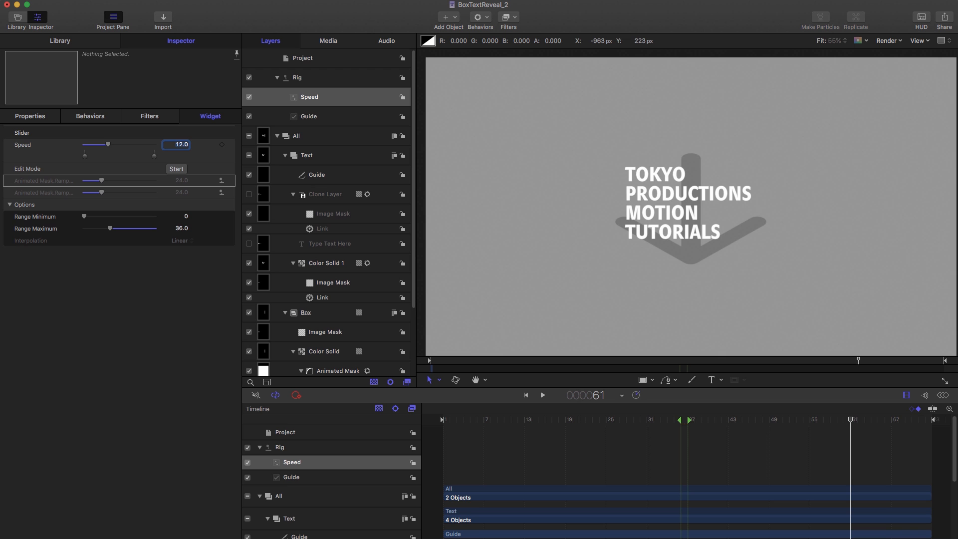
Publish the Speed slider and show the project's published parameters.
{"action": "left_click", "coordinate": [230, 146]}
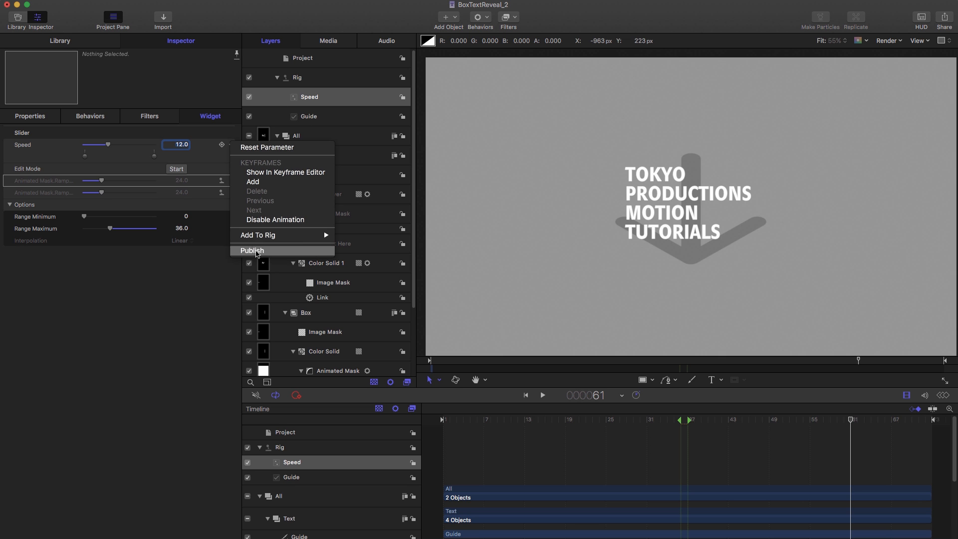
{"action": "left_click", "coordinate": [256, 251]}
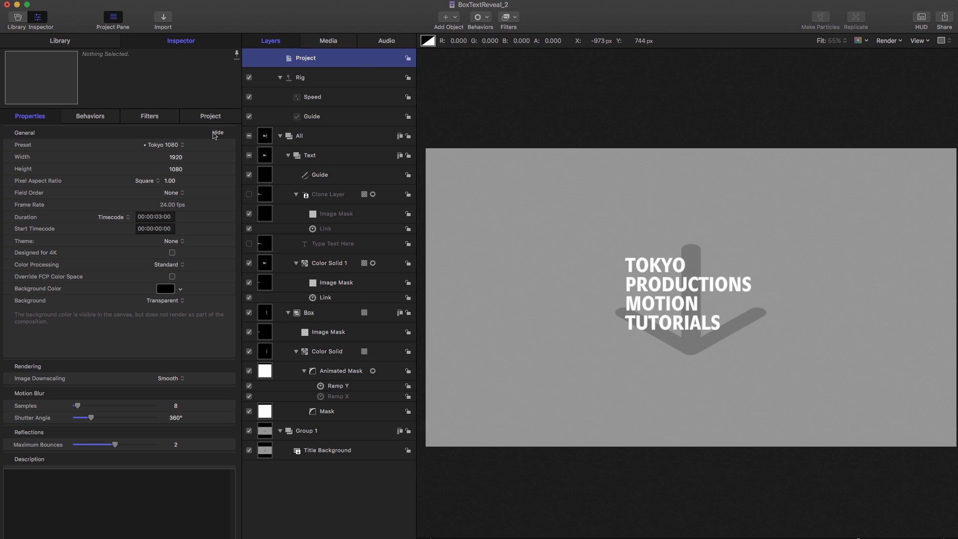
{"action": "left_click", "coordinate": [211, 117]}
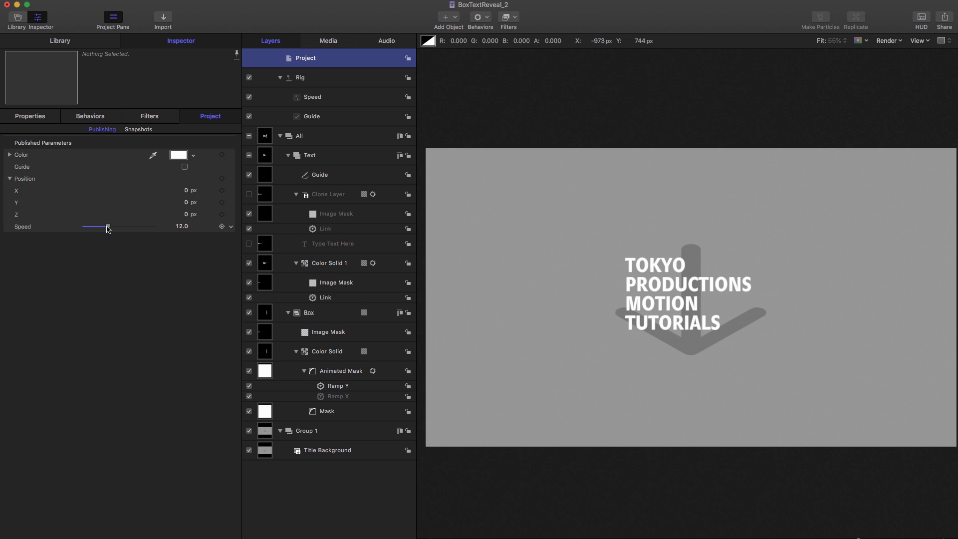
Try out the published Speed slider, set it back to 12 and play the title.
{"action": "left_click_drag", "start_coordinate": [108, 227], "coordinate": [134, 231]}
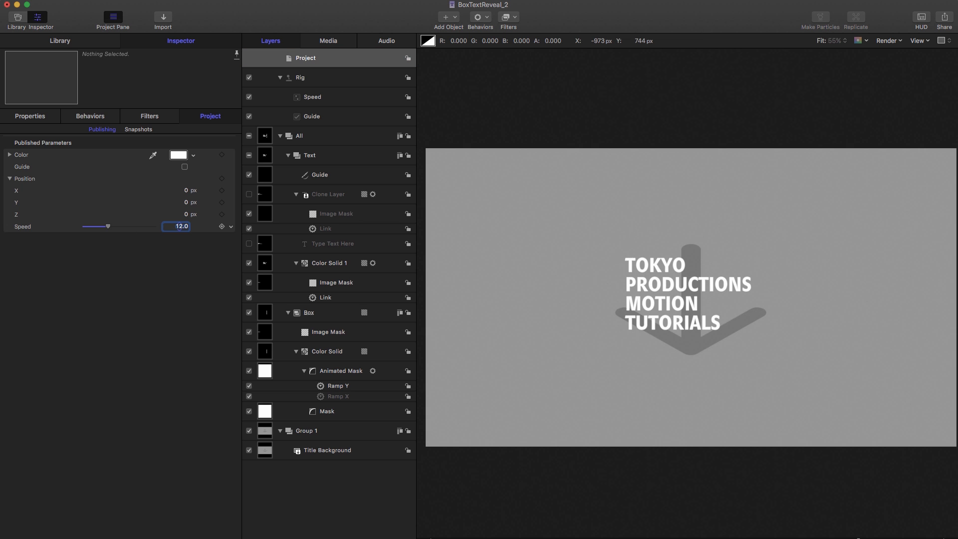
{"action": "key", "text": "Return"}
{"action": "key", "text": "space"}
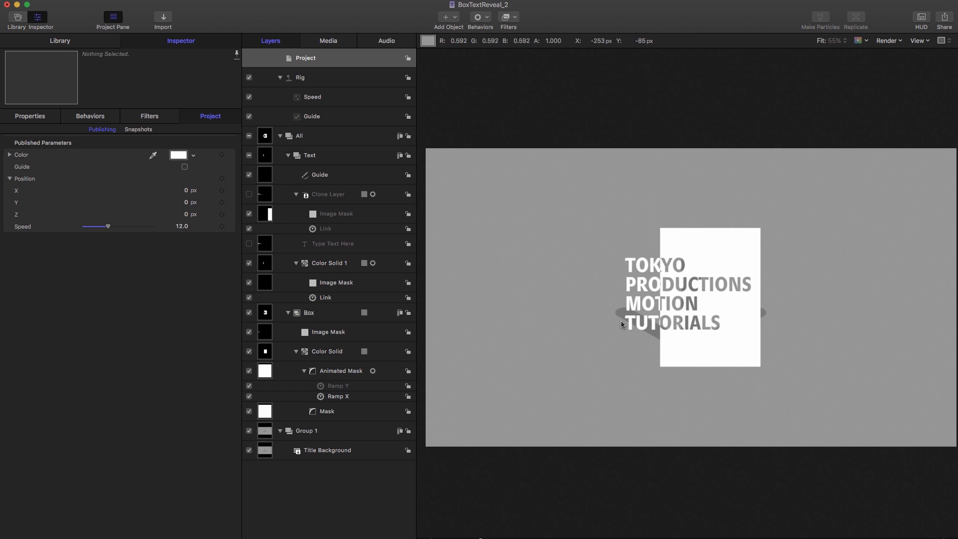
Rename the animated mask's Ramp X behavior to "Ramp Start" and its Ramp Y behavior to "Ramp End".
{"action": "left_click", "coordinate": [342, 398]}
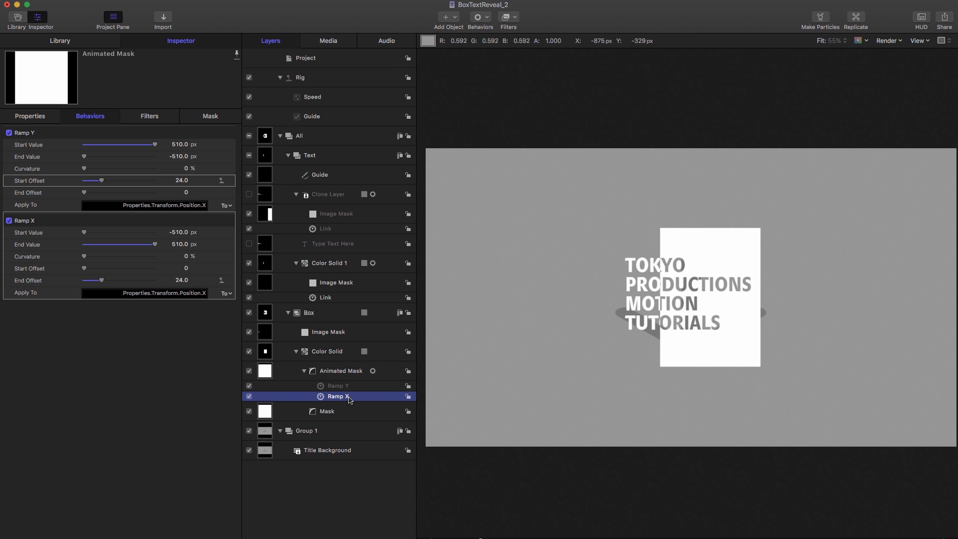
{"action": "double_click", "coordinate": [350, 398]}
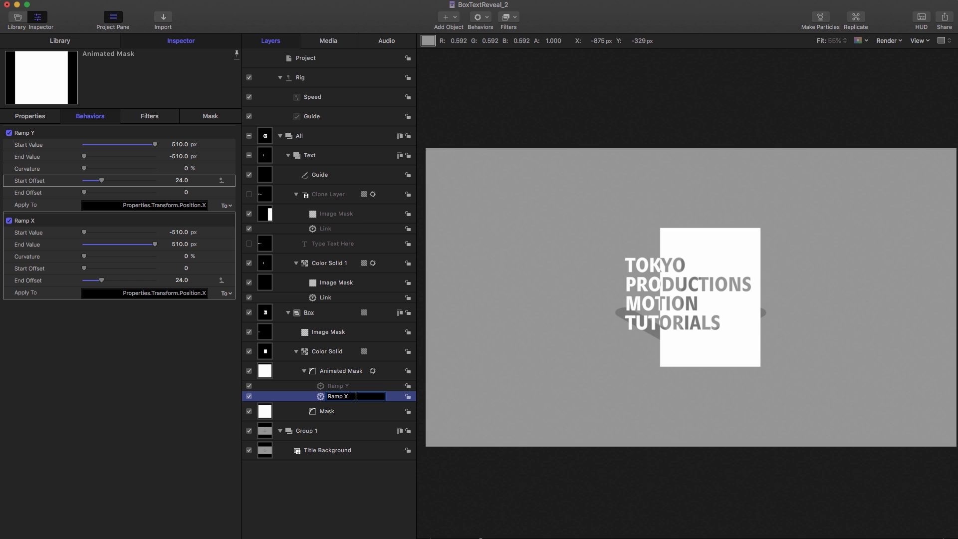
{"action": "key", "text": "BackSpace"}
{"action": "key", "text": "Return"}
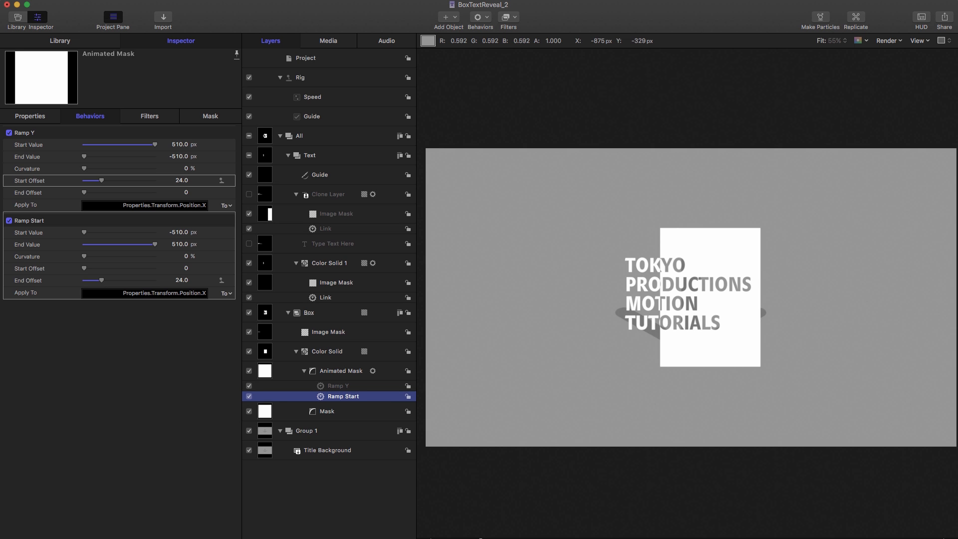
{"action": "double_click", "coordinate": [355, 388]}
{"action": "type", "text": "End"}
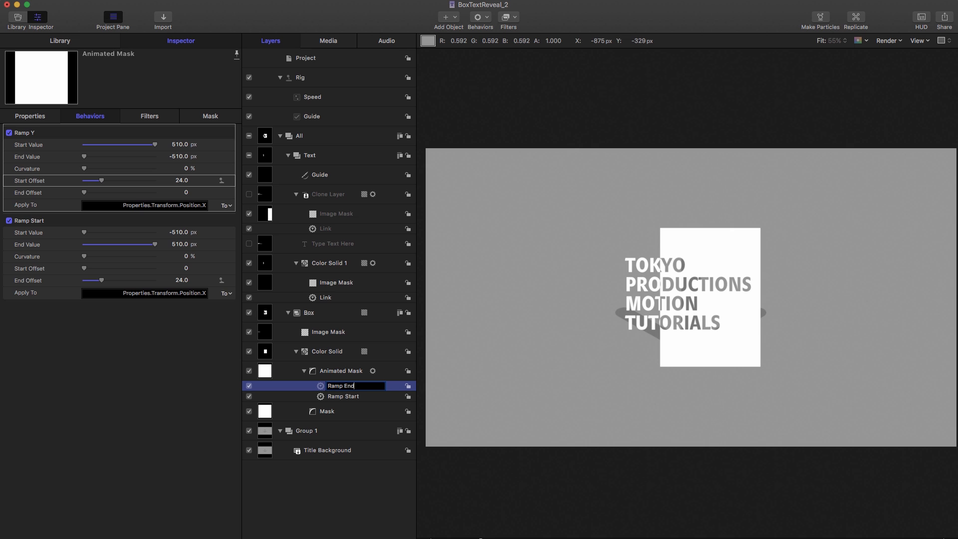
{"action": "key", "text": "Return"}
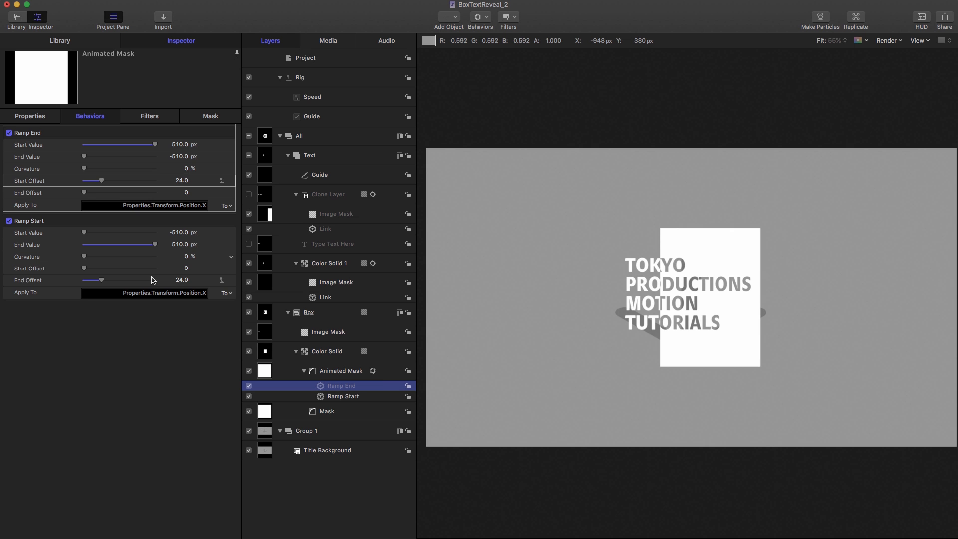
Add Ramp Start's End Value to a new pop-up widget in the existing rig.
{"action": "left_click", "coordinate": [210, 241]}
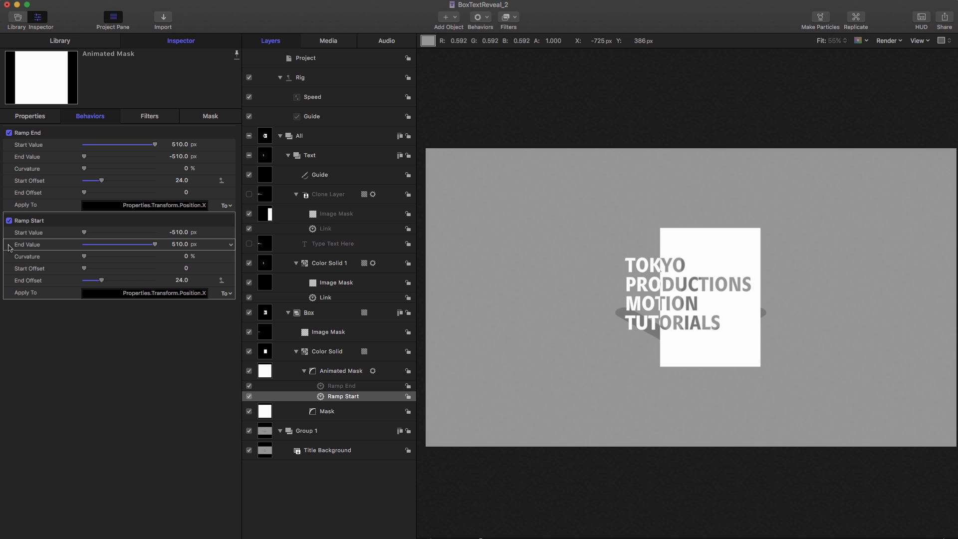
{"action": "left_click", "coordinate": [231, 244]}
{"action": "mouse_move", "coordinate": [255, 349]}
{"action": "mouse_move", "coordinate": [393, 364]}
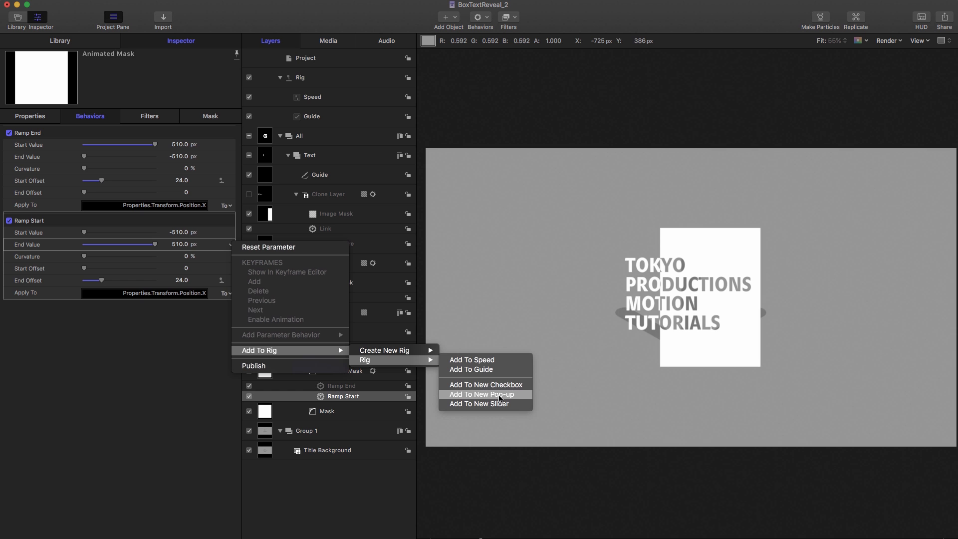
{"action": "left_click", "coordinate": [500, 398]}
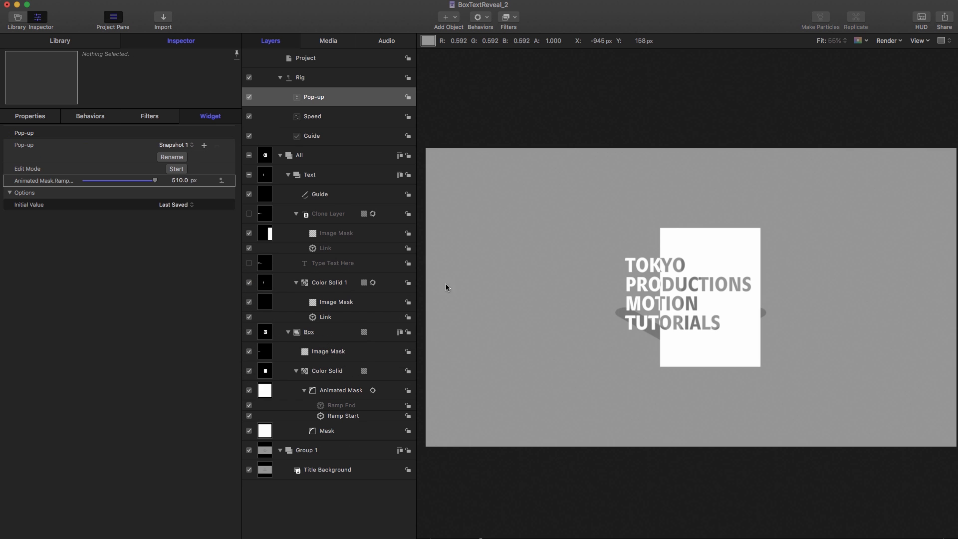
Rename the rig's new pop-up widget to "Direction".
{"action": "double_click", "coordinate": [310, 97]}
{"action": "key", "text": "super+a"}
{"action": "type", "text": "Dire"}
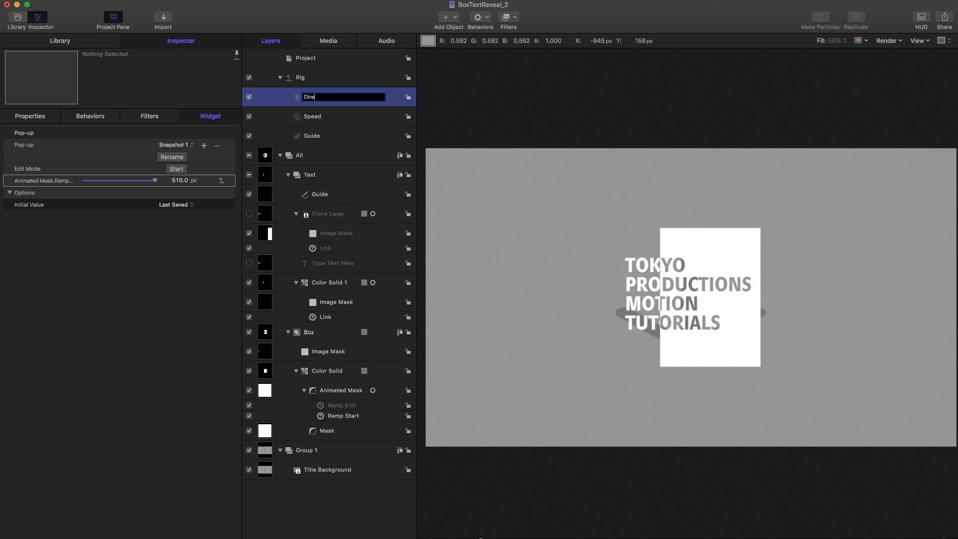
{"action": "type", "text": "ction"}
{"action": "key", "text": "Return"}
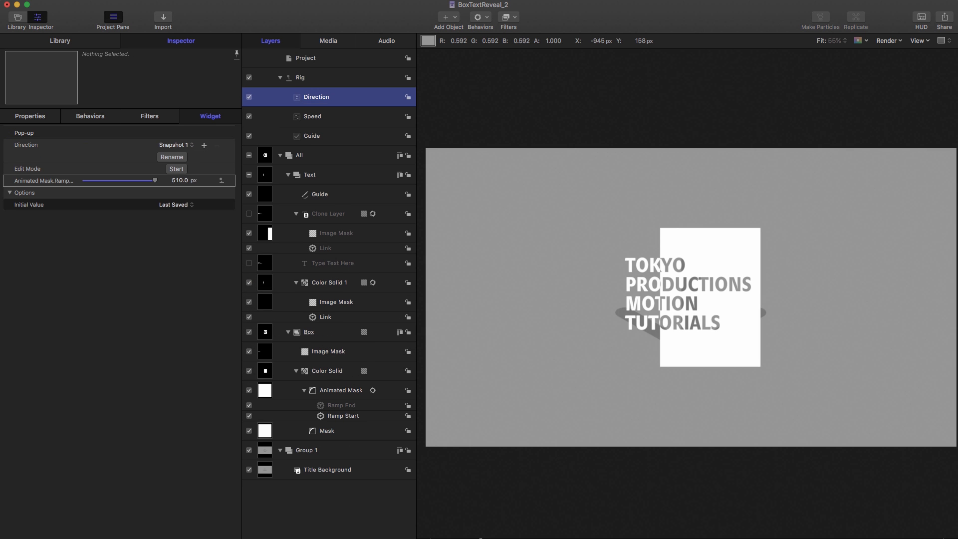
Add Ramp Start's Start Value and Ramp End's Start and End Values to the Direction widget.
{"action": "left_click", "coordinate": [351, 419]}
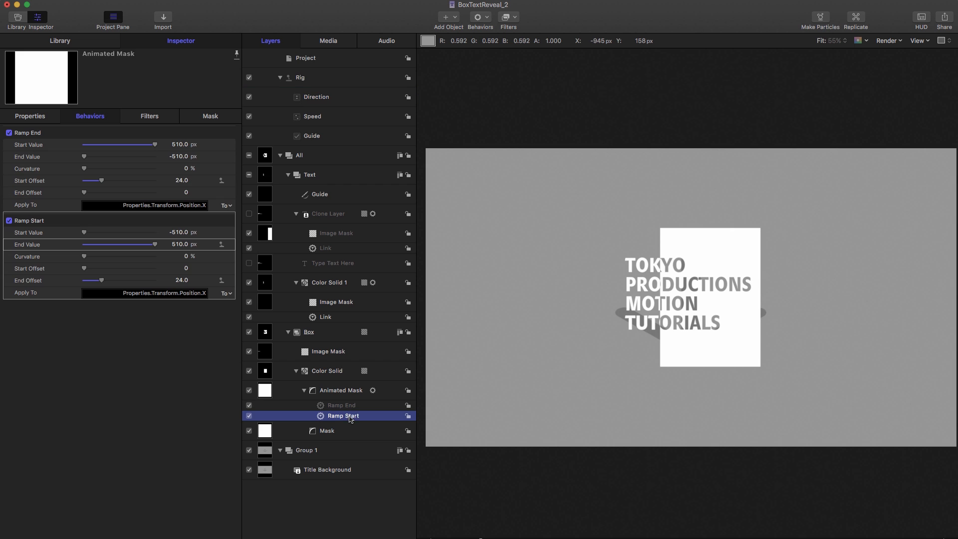
{"action": "left_click", "coordinate": [25, 234]}
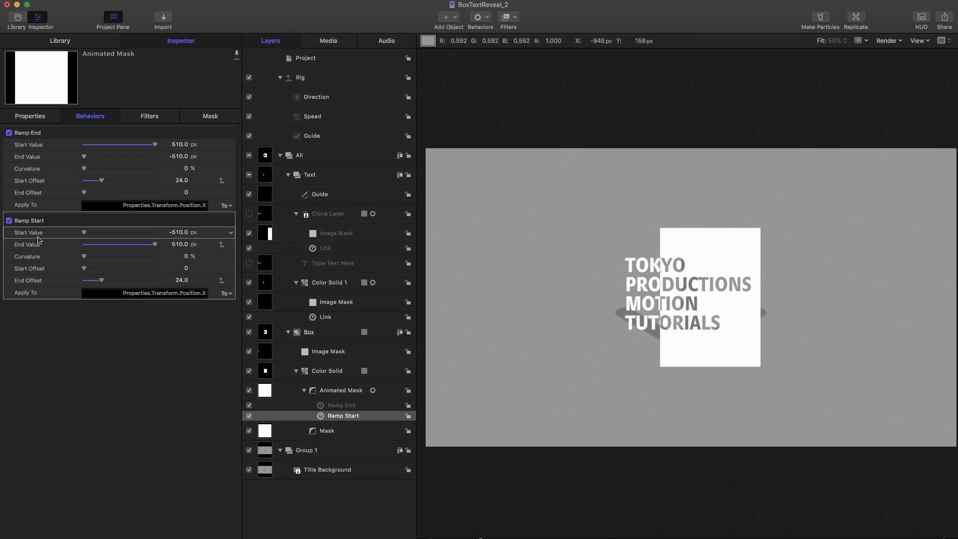
{"action": "left_click", "coordinate": [31, 157]}
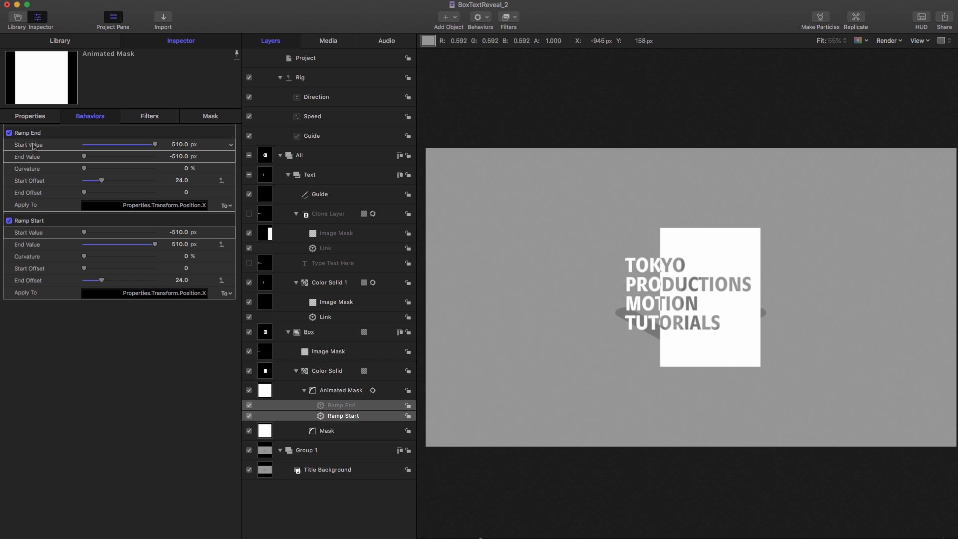
{"action": "left_click_drag", "start_coordinate": [34, 145], "coordinate": [320, 97]}
Remove Snapshot 3 from the rig's Direction widget.
{"action": "left_click", "coordinate": [322, 96]}
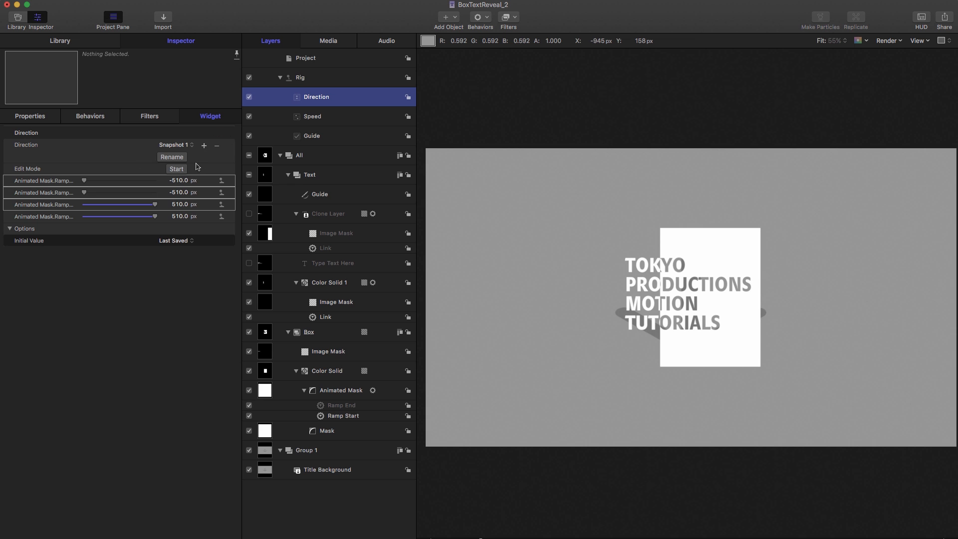
{"action": "left_click", "coordinate": [176, 144]}
{"action": "left_click", "coordinate": [175, 164]}
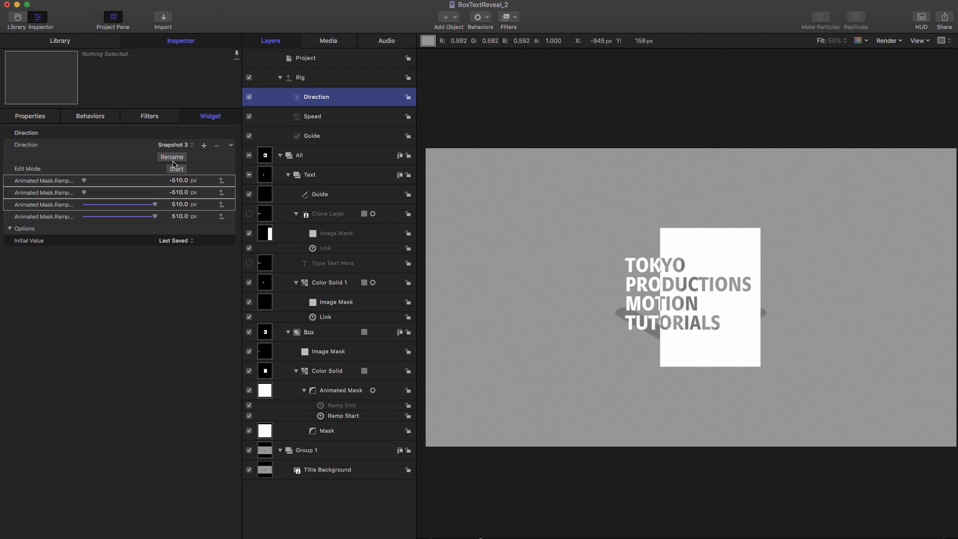
{"action": "left_click", "coordinate": [218, 146]}
Rename the Direction widget's Snapshot 1 to "From Left".
{"action": "left_click", "coordinate": [173, 146]}
{"action": "left_click", "coordinate": [172, 137]}
{"action": "left_click", "coordinate": [176, 158]}
{"action": "type", "text": "From"}
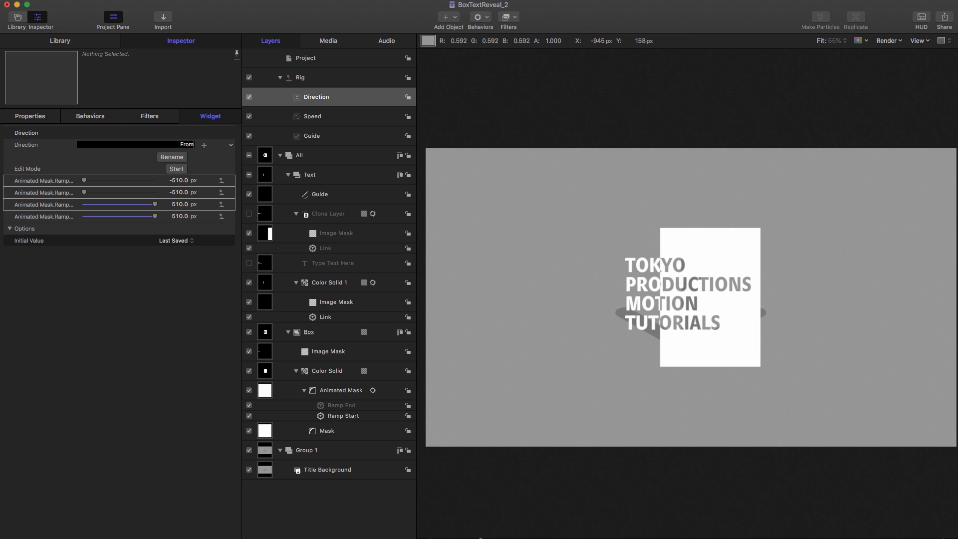
{"action": "type", "text": " Left"}
{"action": "key", "text": "Return"}
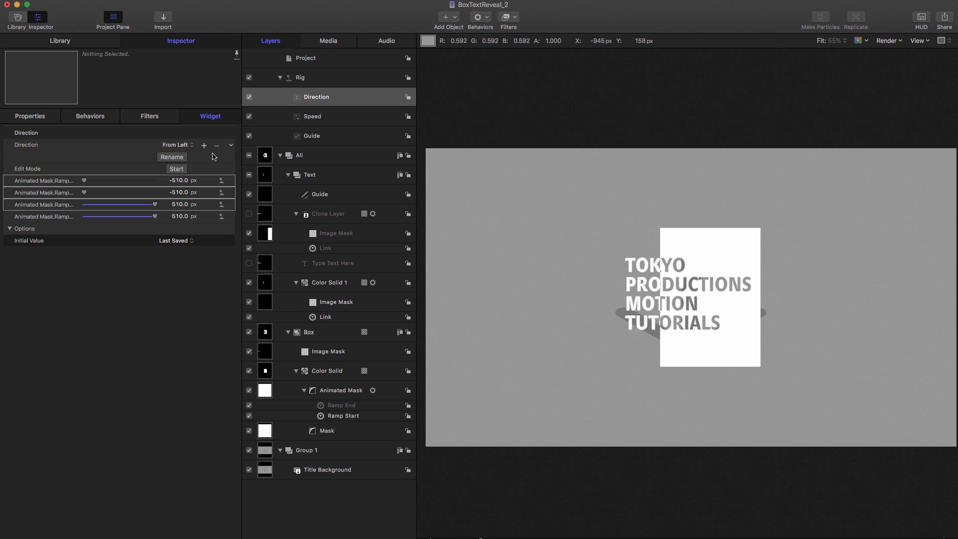
Rename the Direction widget's Snapshot 2 to "From Right".
{"action": "left_click", "coordinate": [178, 146]}
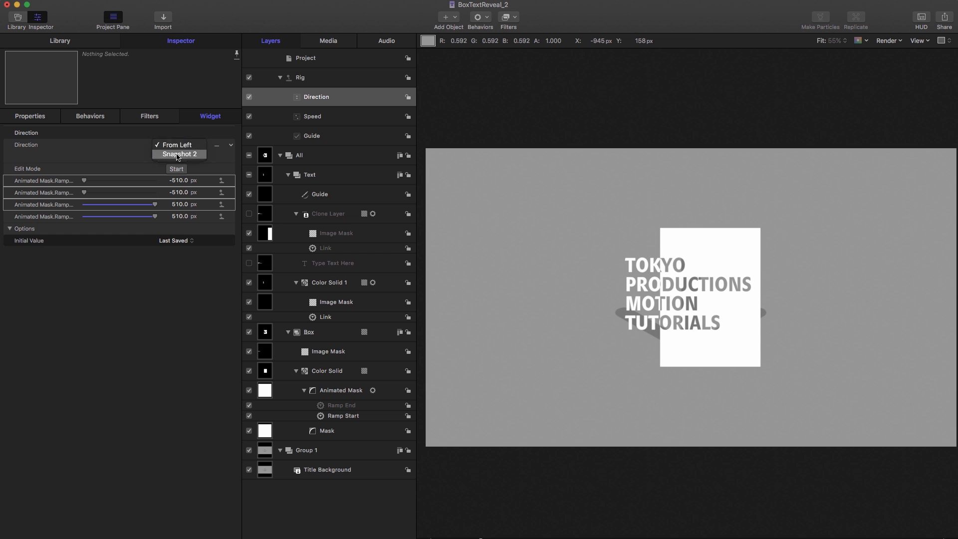
{"action": "left_click", "coordinate": [177, 154]}
{"action": "left_click", "coordinate": [171, 157]}
{"action": "type", "text": "Fro"}
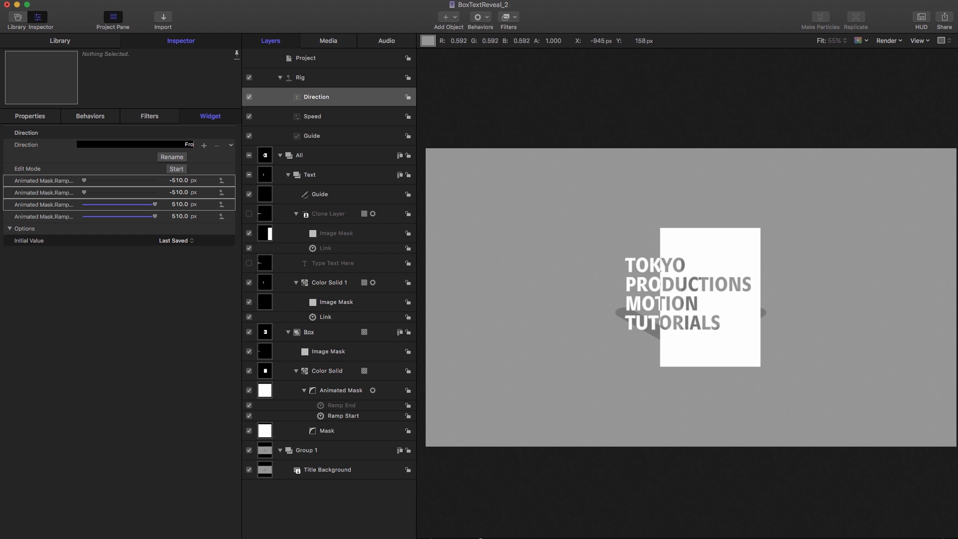
{"action": "type", "text": "m Right"}
{"action": "key", "text": "Return"}
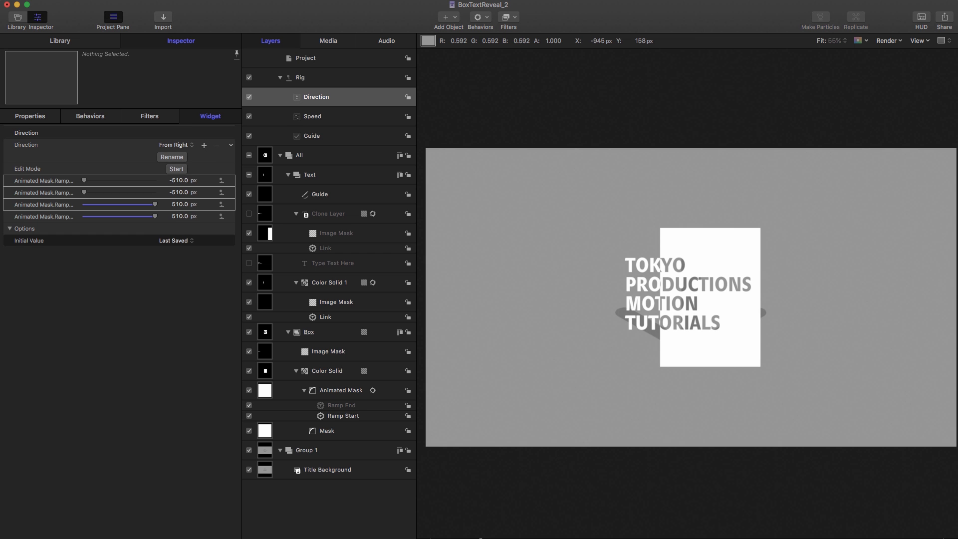
For the From Right snapshot, set the first two Animated Mask ramp values to 510 px and the last two to -510 px.
{"action": "left_click", "coordinate": [181, 181]}
{"action": "type", "text": "510"}
{"action": "key", "text": "Tab"}
{"action": "type", "text": "5"}
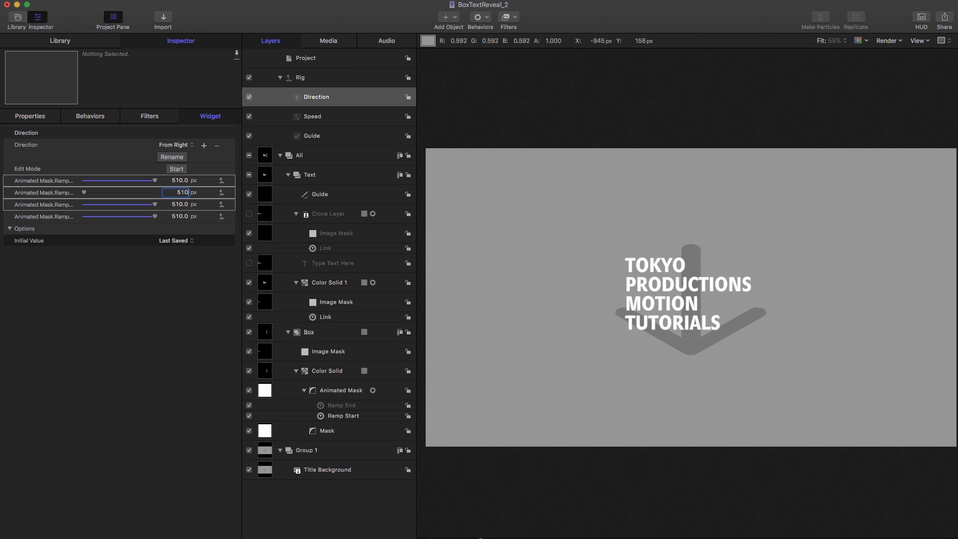
{"action": "key", "text": "Tab"}
{"action": "type", "text": "-510"}
{"action": "key", "text": "Tab"}
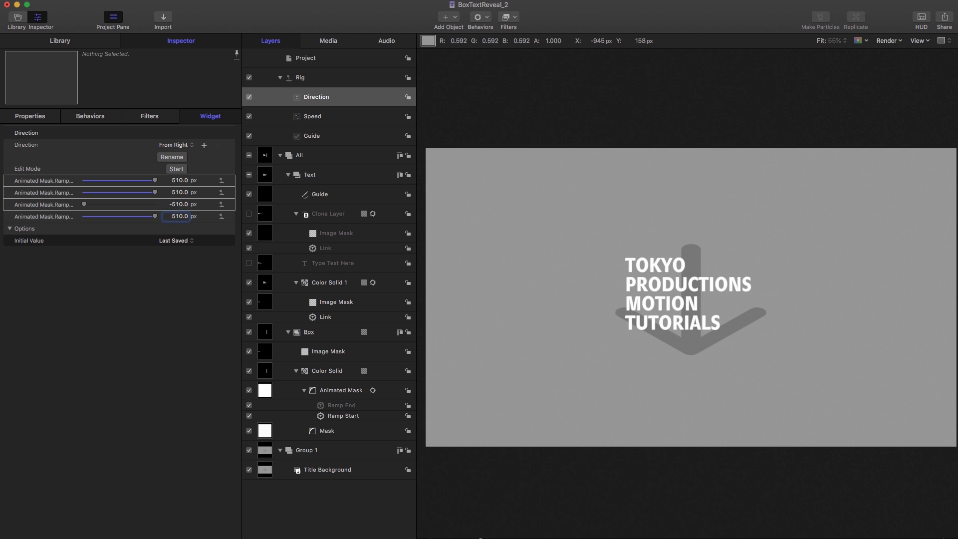
{"action": "type", "text": "-510"}
{"action": "key", "text": "Return"}
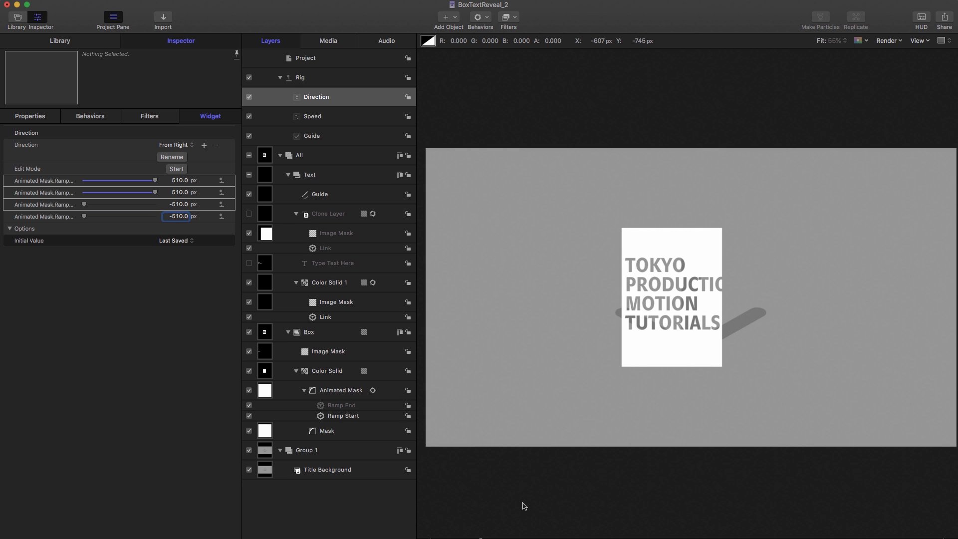
Preview the From Right reveal and add the Scale parameter of the Clone Layer's Link behavior to the Direction widget.
{"action": "left_click_drag", "start_coordinate": [480, 537], "coordinate": [581, 538]}
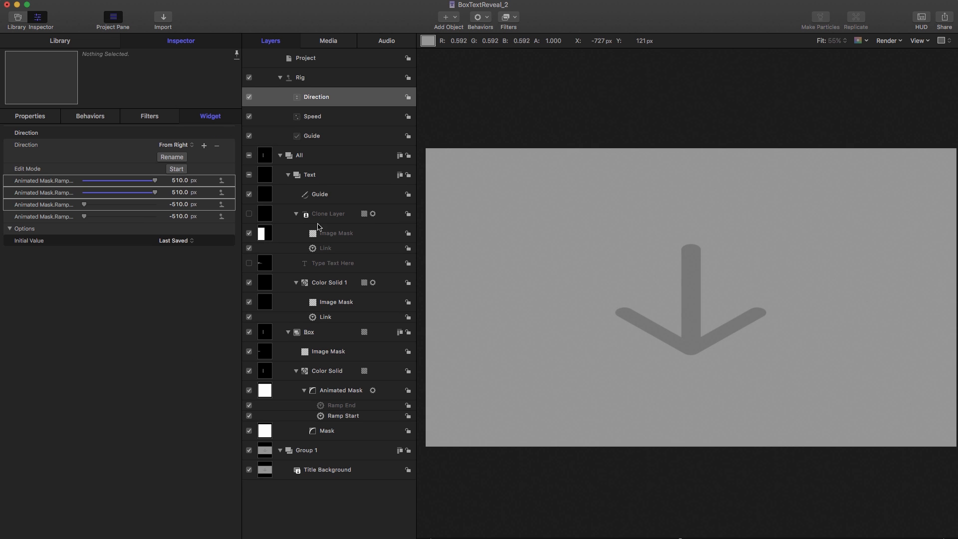
{"action": "left_click", "coordinate": [319, 248]}
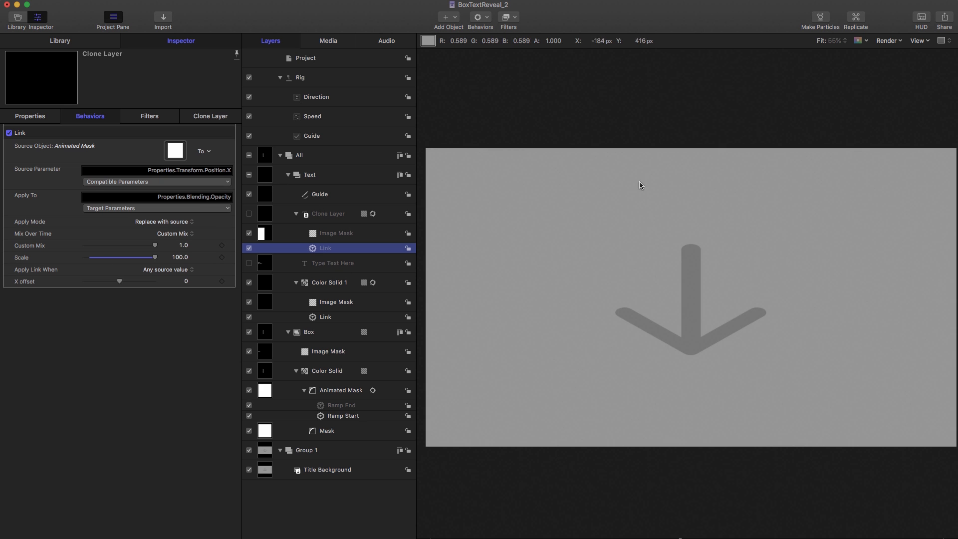
{"action": "mouse_move", "coordinate": [147, 138]}
{"action": "left_click", "coordinate": [20, 260]}
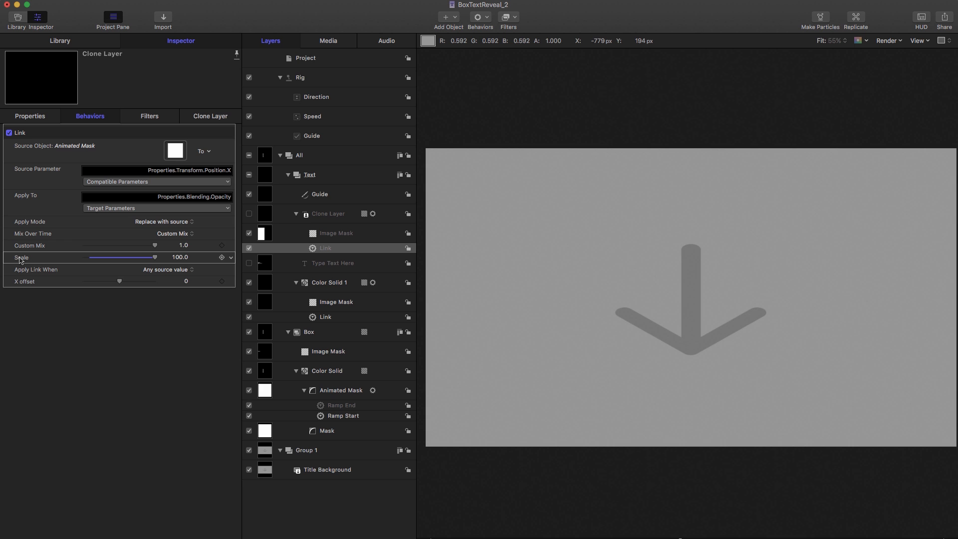
{"action": "mouse_move", "coordinate": [21, 259]}
{"action": "left_mouse_down"}
{"action": "mouse_move", "coordinate": [301, 207]}
{"action": "mouse_move", "coordinate": [300, 95]}
{"action": "mouse_move", "coordinate": [315, 97]}
{"action": "left_mouse_up"}
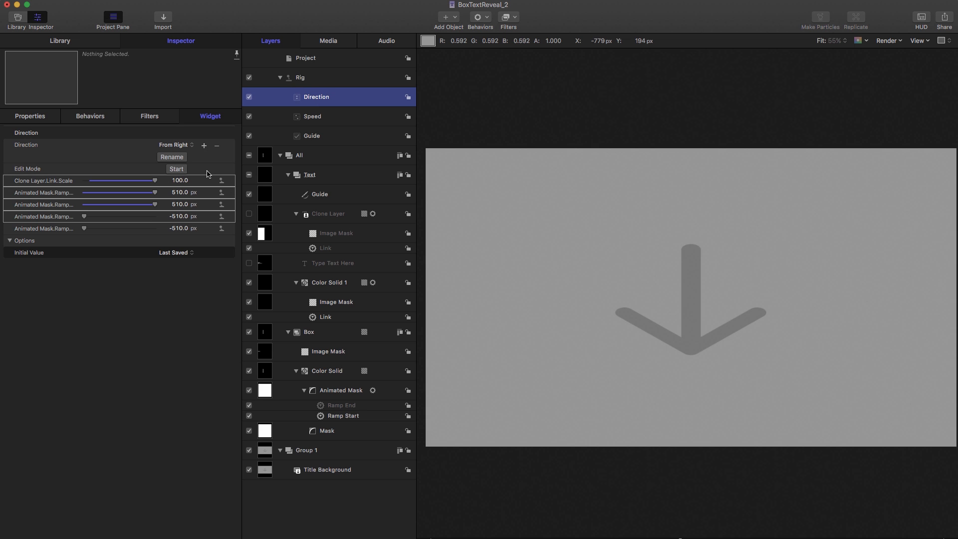
Set the Clone Layer's Link Scale to -100 for the From Right snapshot and play back the reveal.
{"action": "double_click", "coordinate": [180, 180]}
{"action": "type", "text": "-"}
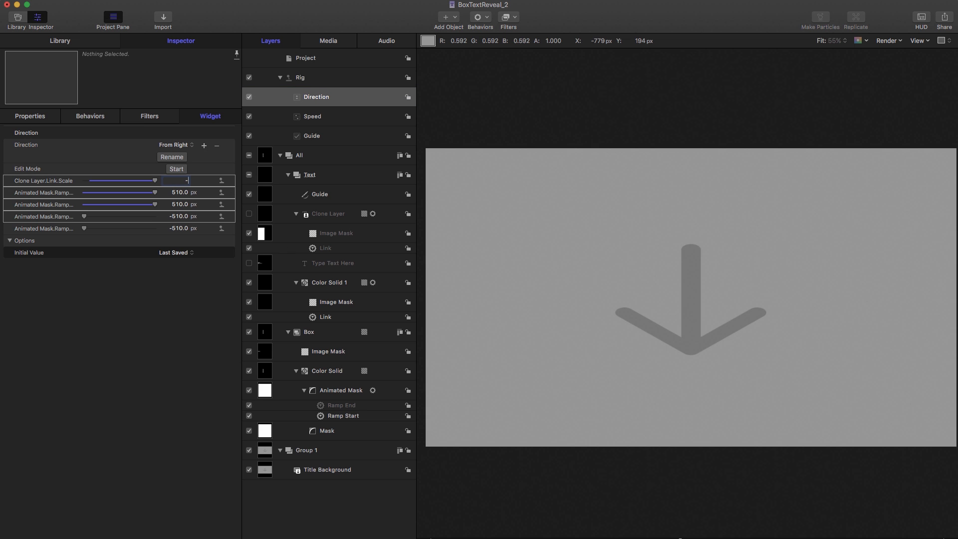
{"action": "key", "text": "Return"}
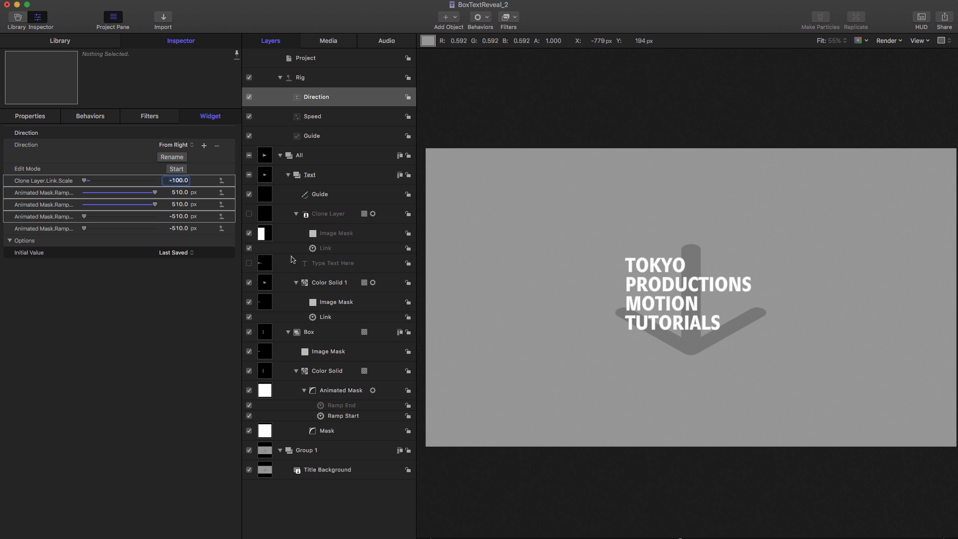
{"action": "key", "text": "space"}
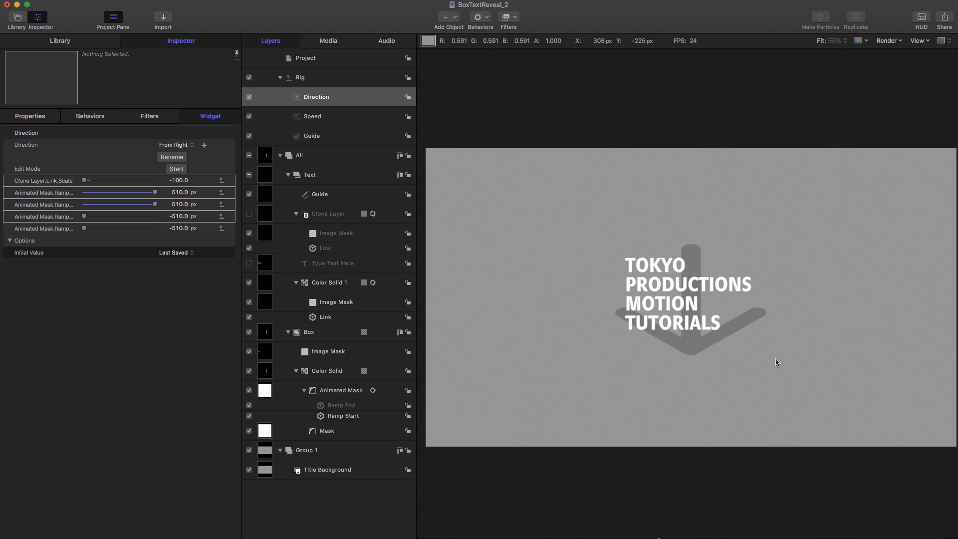
Switch the Direction widget back to From Left and publish its Direction parameter.
{"action": "left_click", "coordinate": [170, 145]}
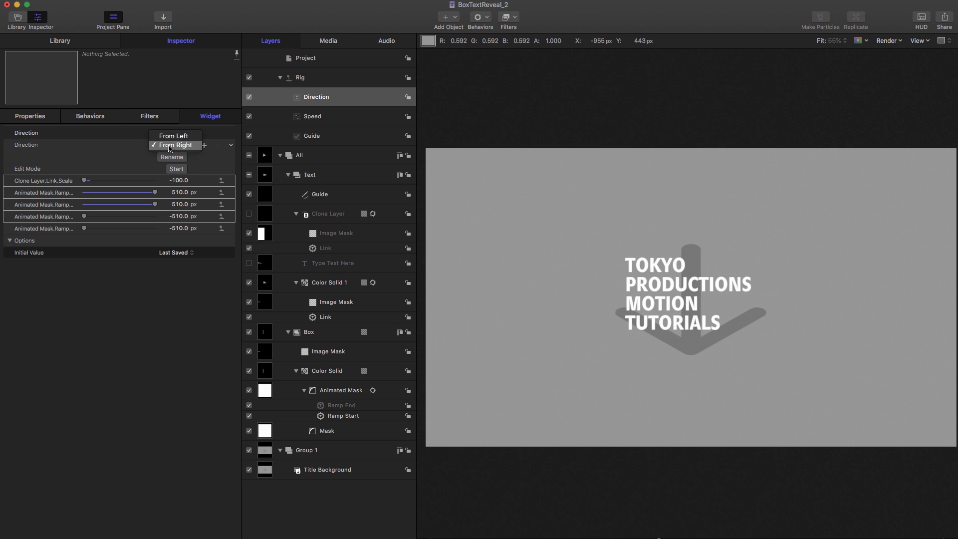
{"action": "left_click", "coordinate": [172, 136]}
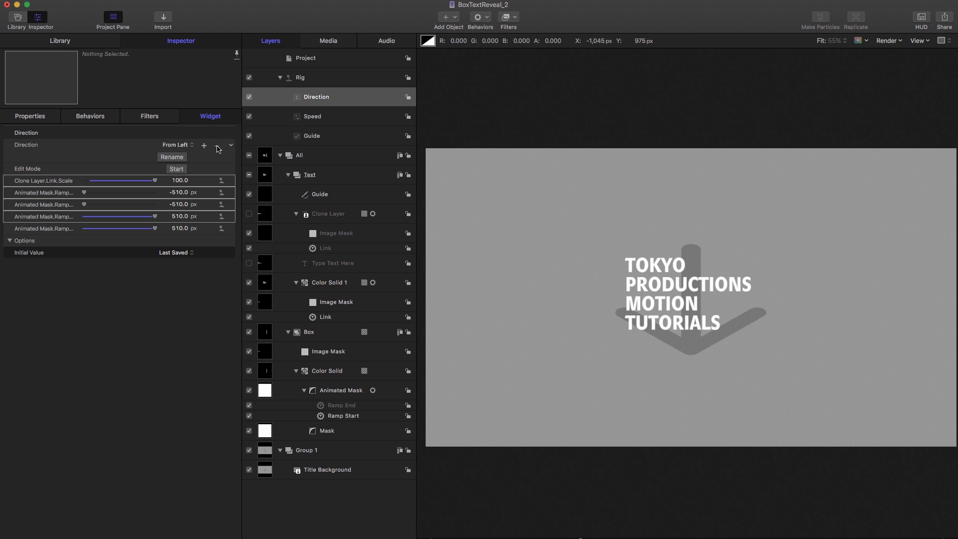
{"action": "left_click", "coordinate": [232, 146]}
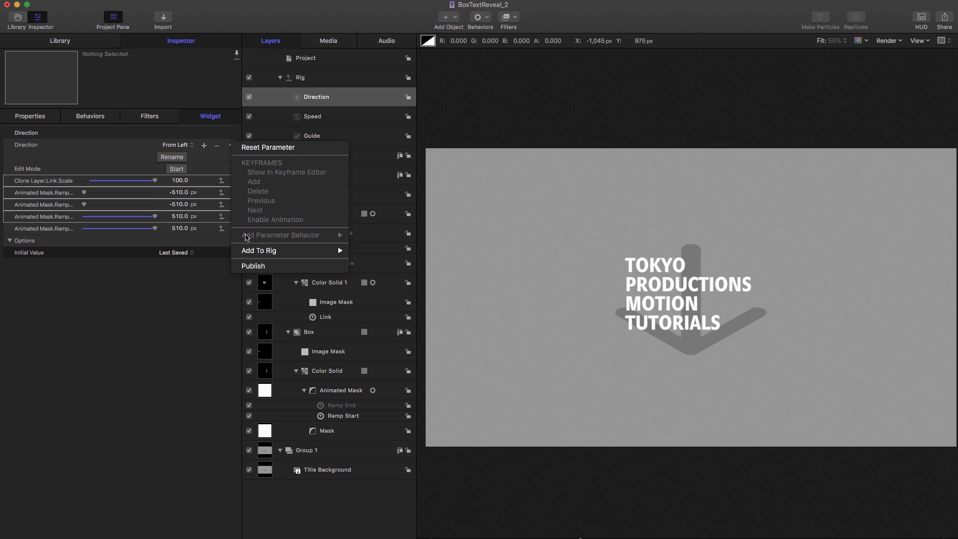
{"action": "left_click", "coordinate": [252, 266]}
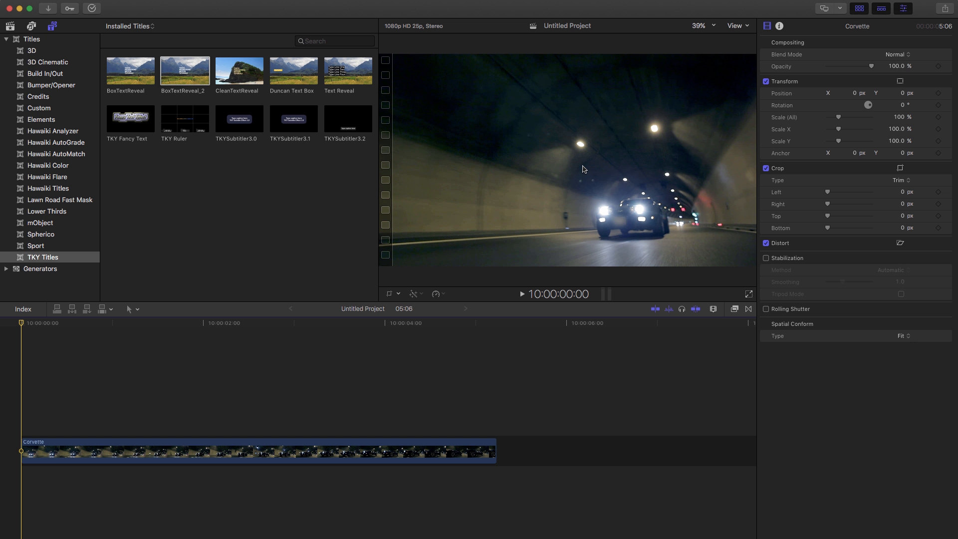
Switch to Final Cut Pro, connect the BoxTextReveal_2 title above the start of the Corvette clip and select it.
{"action": "left_click", "coordinate": [178, 70]}
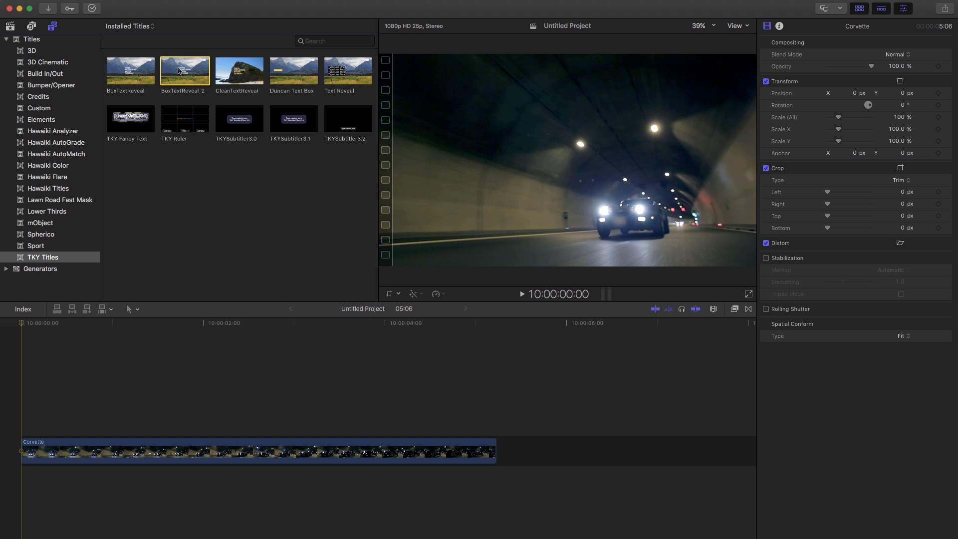
{"action": "left_click_drag", "start_coordinate": [179, 70], "coordinate": [23, 429]}
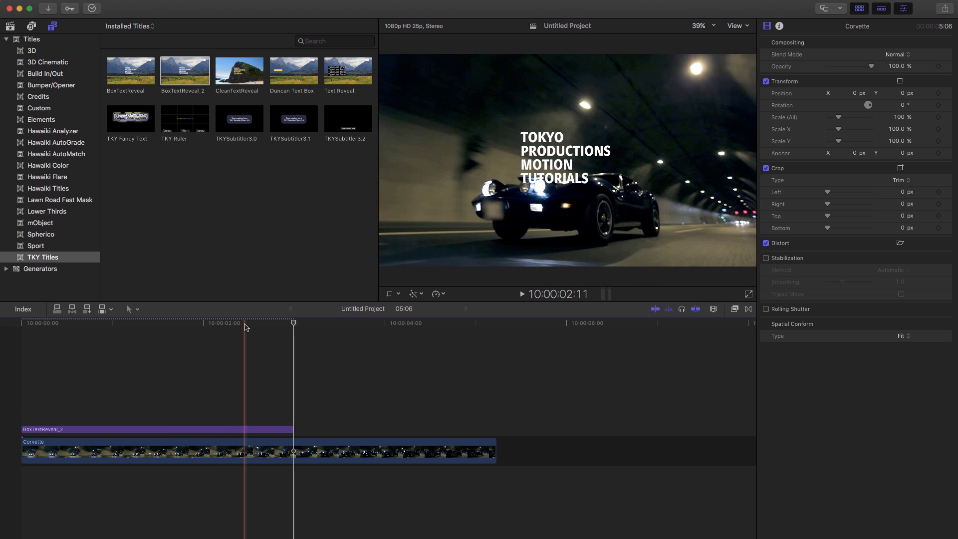
{"action": "left_click", "coordinate": [239, 429]}
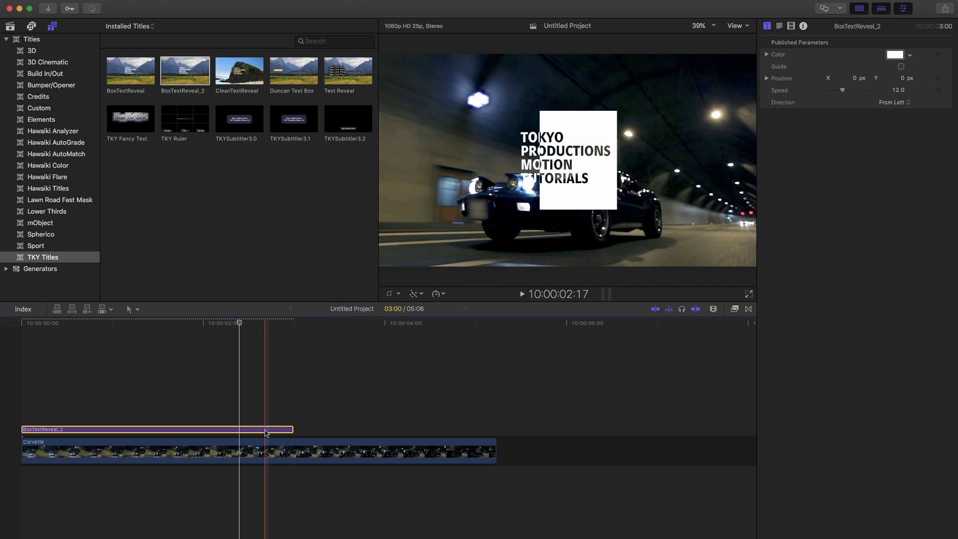
Set the BoxTextReveal_2 title's Speed to 24.
{"action": "left_click", "coordinate": [900, 90]}
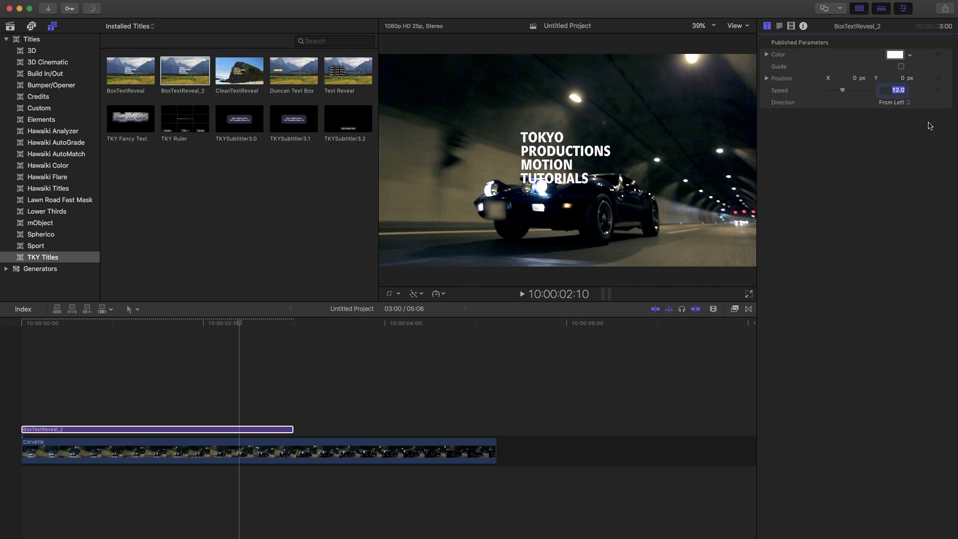
{"action": "type", "text": "24"}
{"action": "key", "text": "Return"}
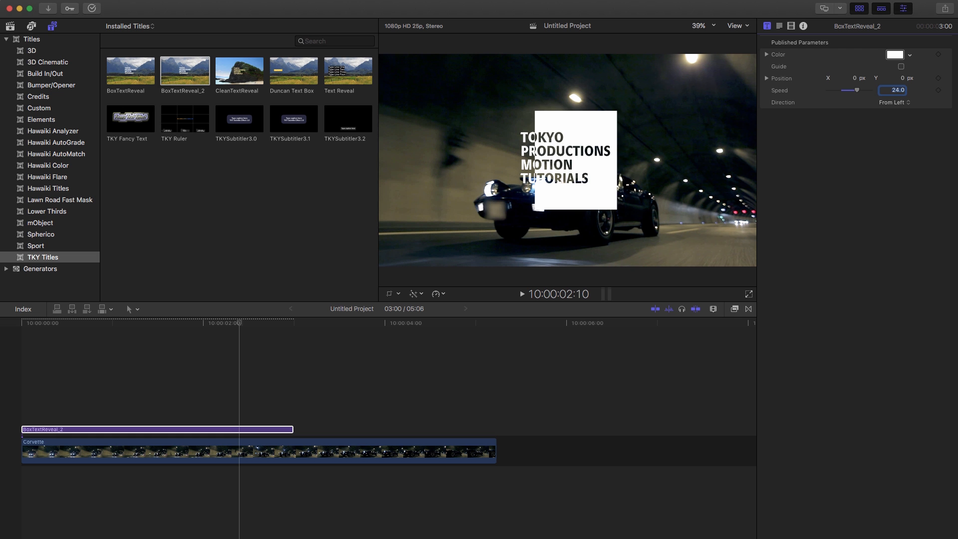
Extend the BoxTextReveal_2 title to the end of the Corvette clip and play it from the beginning.
{"action": "left_click_drag", "start_coordinate": [293, 429], "coordinate": [494, 430]}
{"action": "left_click", "coordinate": [74, 342]}
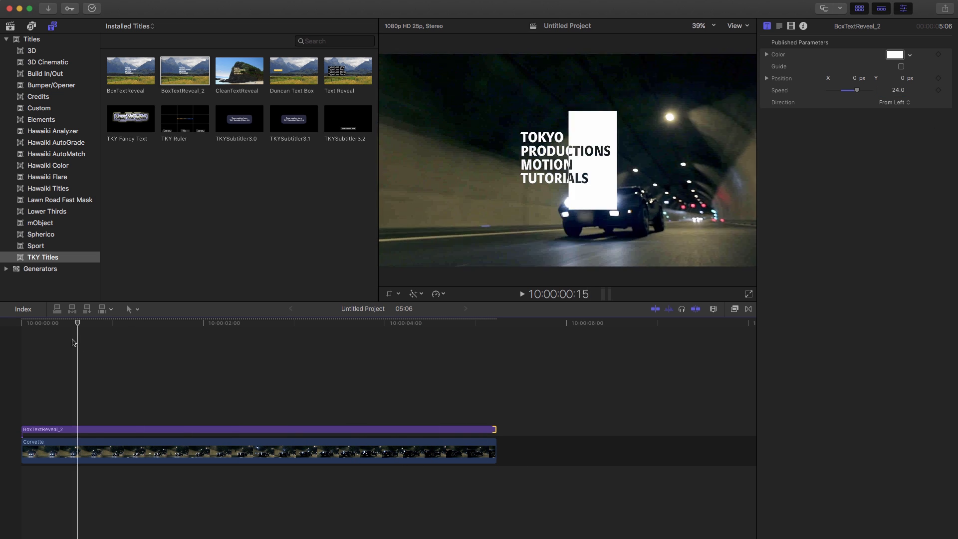
{"action": "key", "text": "Home"}
{"action": "key", "text": "space"}
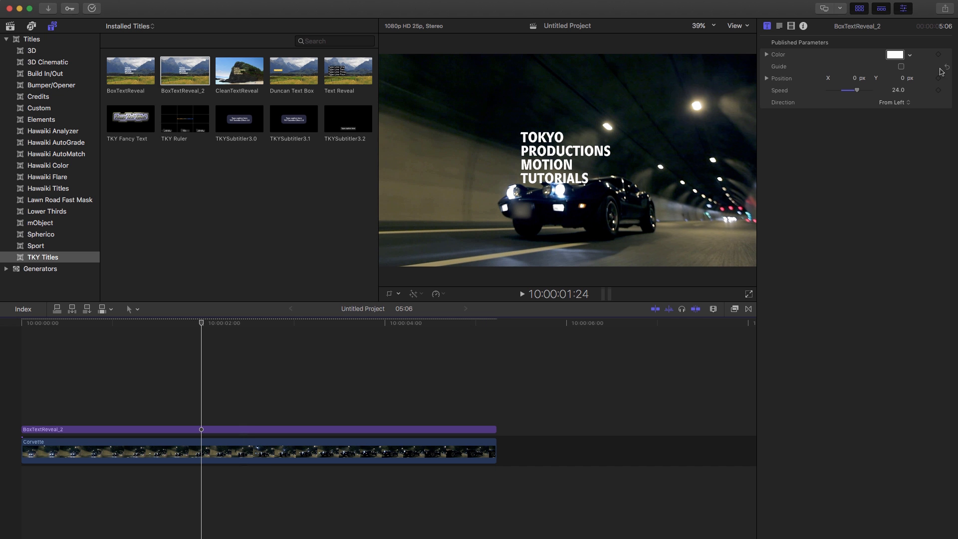
Set the title's Direction to From Right and play back its opening and closing animations.
{"action": "left_click", "coordinate": [894, 102]}
{"action": "left_click", "coordinate": [891, 103]}
{"action": "key", "text": "Home"}
{"action": "key", "text": "space"}
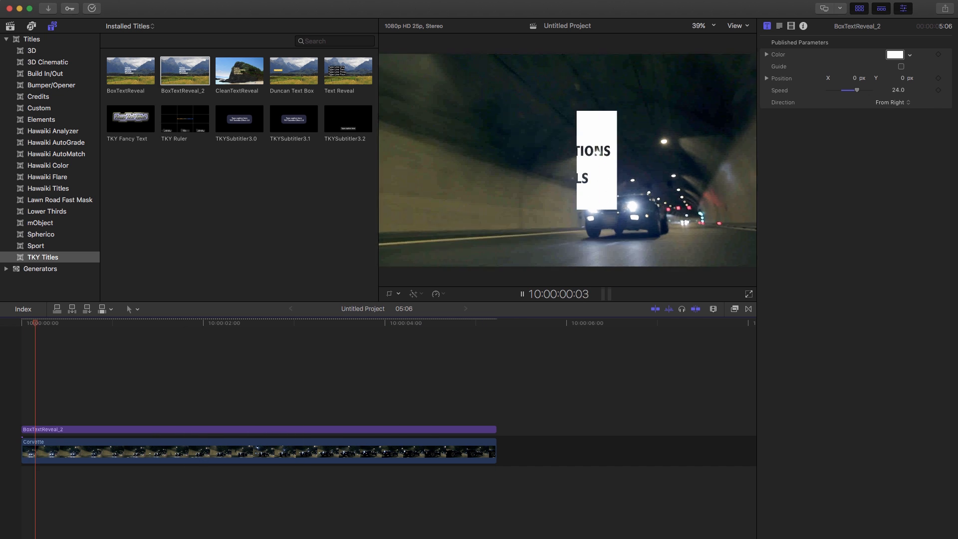
{"action": "left_click", "coordinate": [381, 325]}
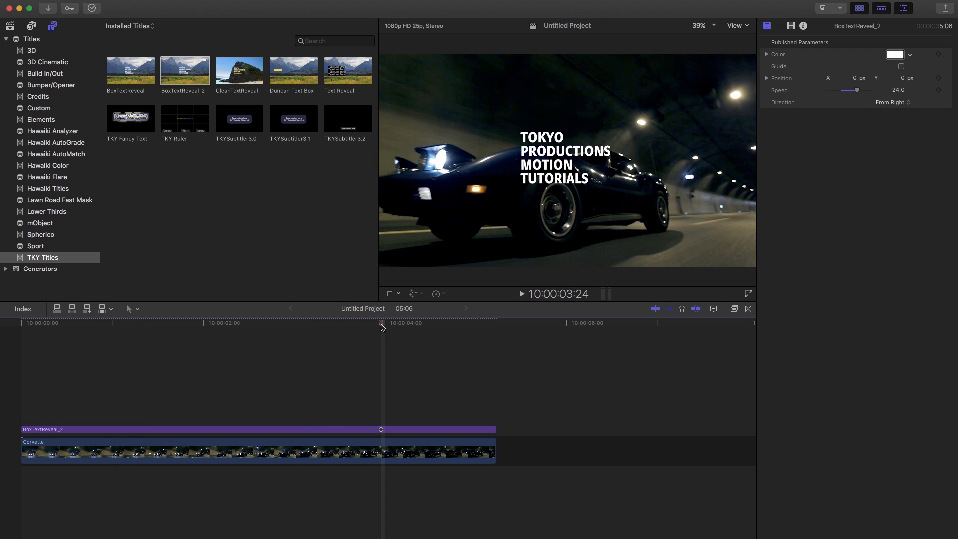
{"action": "key", "text": "space"}
{"action": "key", "text": "space"}
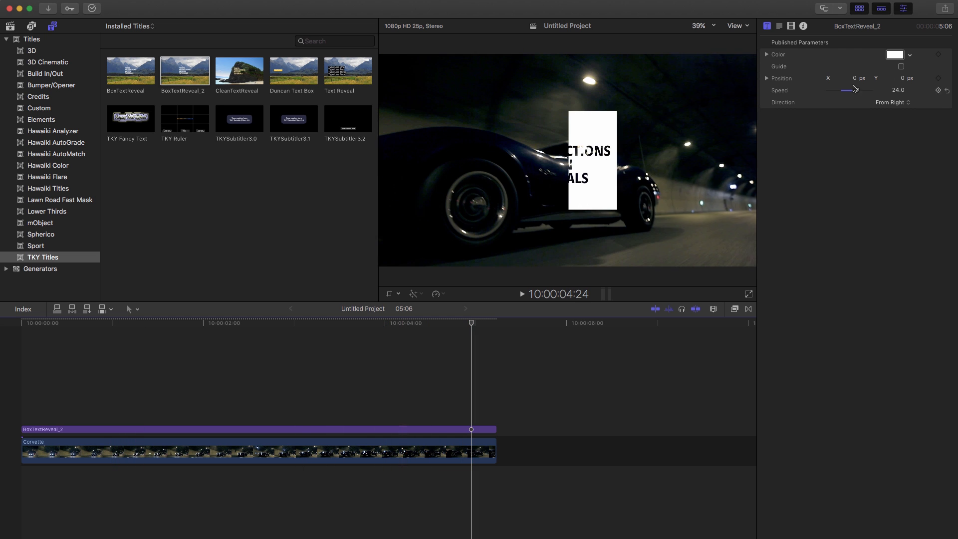
Change the title's Color to a light periwinkle blue.
{"action": "left_click", "coordinate": [884, 57]}
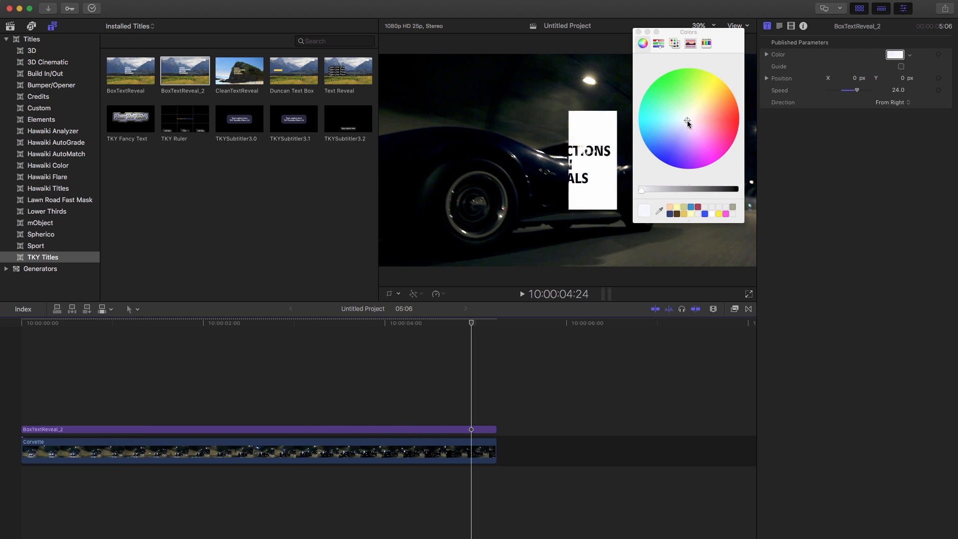
{"action": "left_click", "coordinate": [674, 140]}
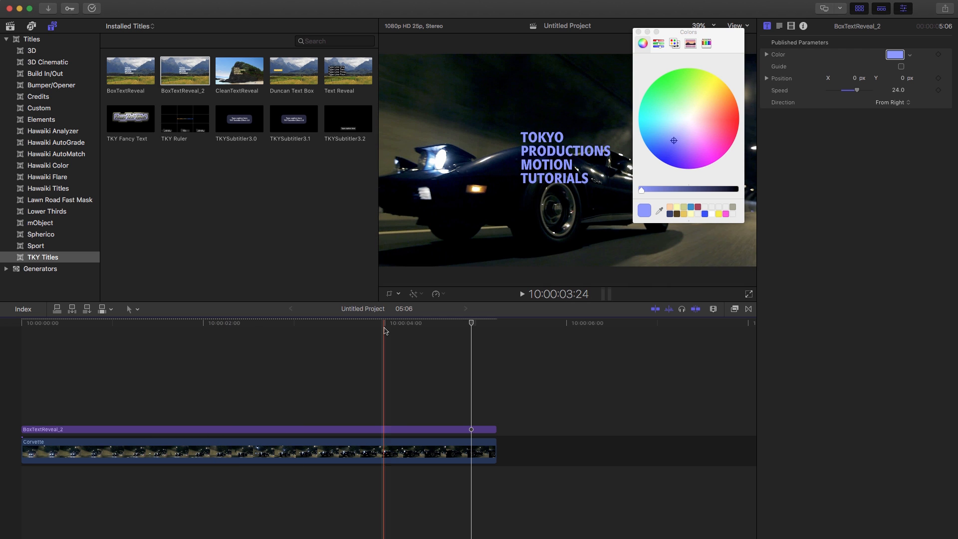